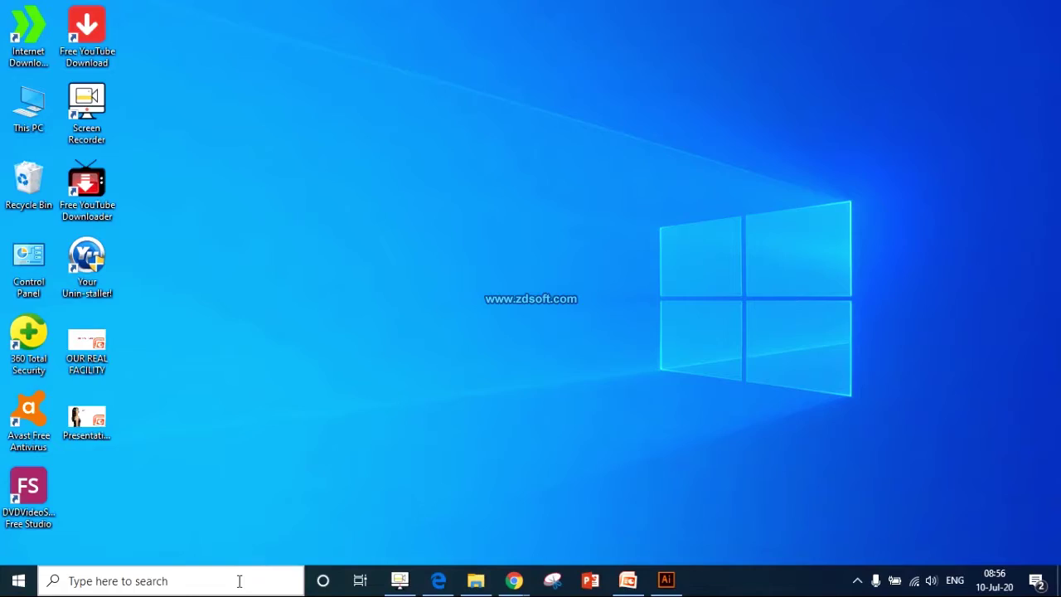
Find Adobe Photoshop CC 2019 through the Windows search and launch it.
{"action": "type", "text": "pho"}
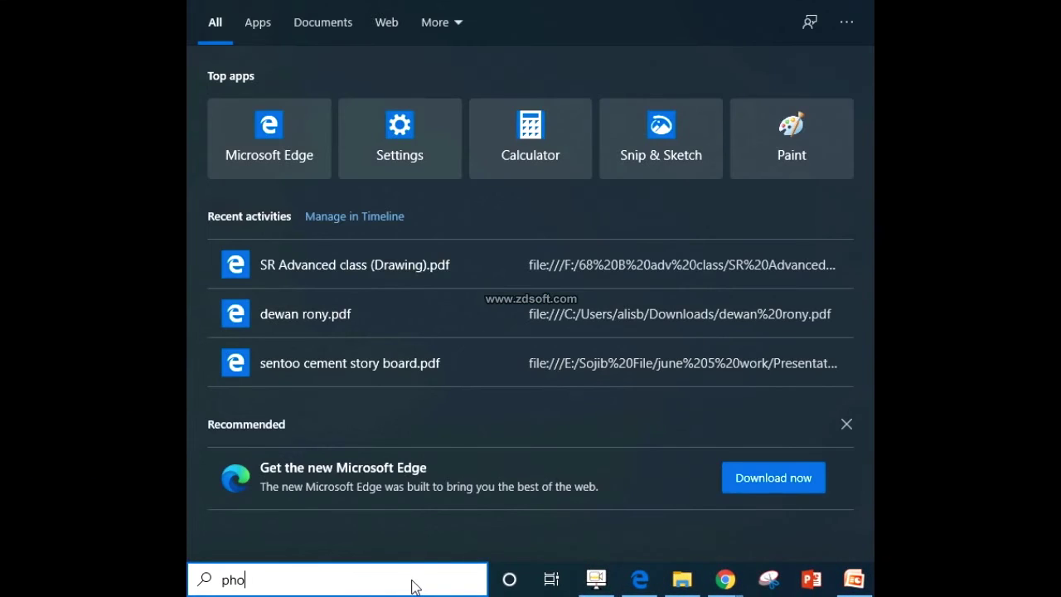
{"action": "type", "text": "to"}
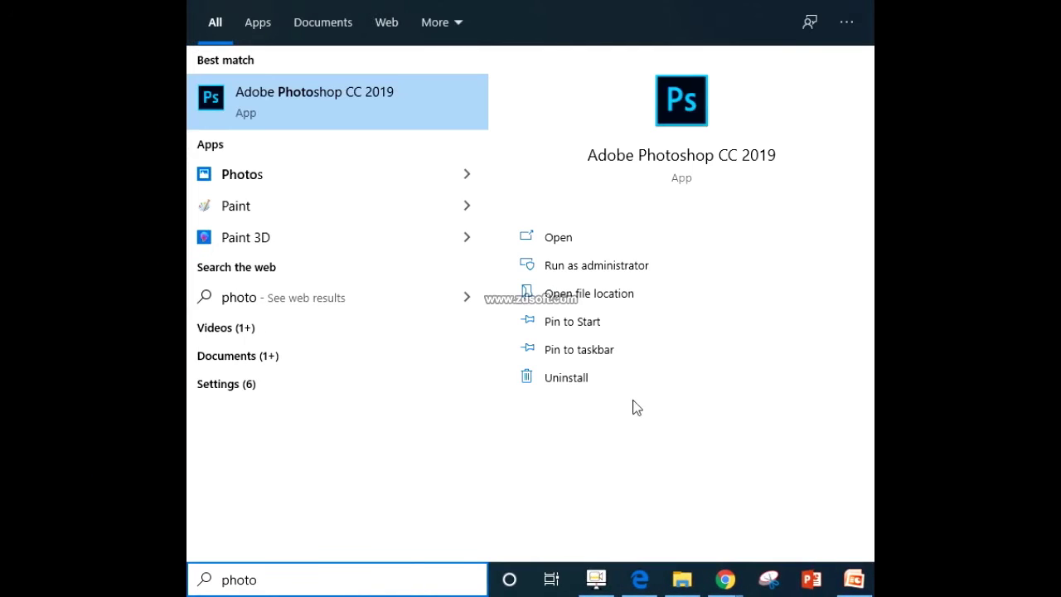
{"action": "left_click", "coordinate": [667, 166]}
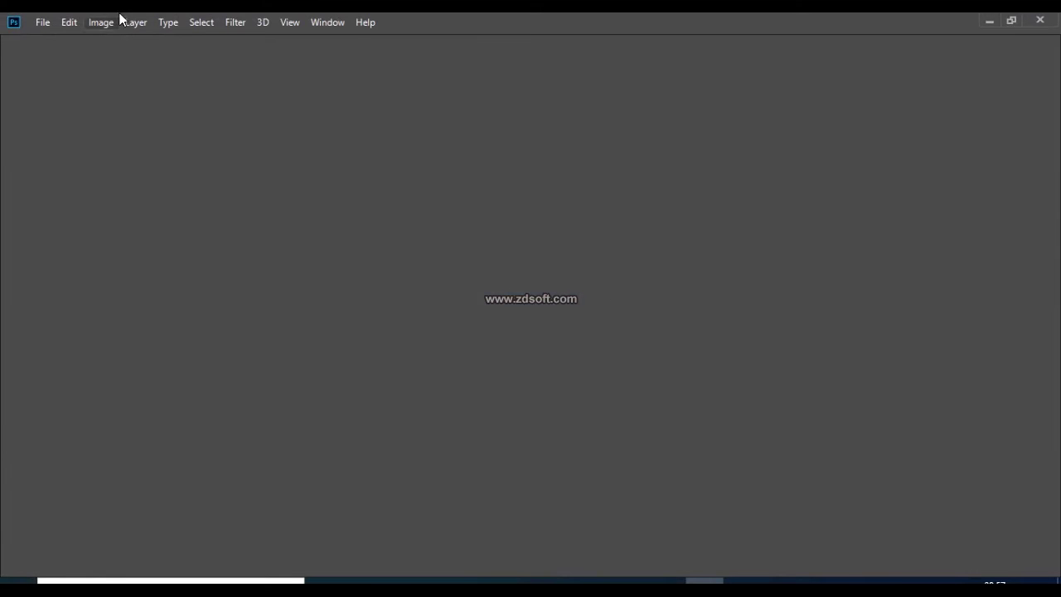
Create a portrait document of 695 × 1362 pixels with white background contents, and close it again.
{"action": "left_click", "coordinate": [43, 25]}
{"action": "left_click", "coordinate": [58, 40]}
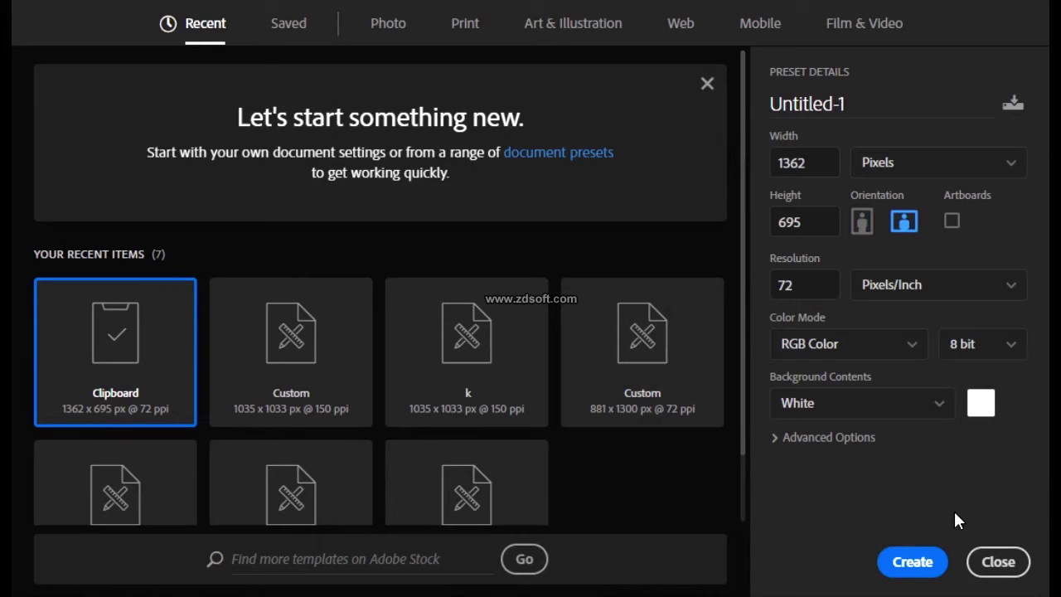
{"action": "left_click", "coordinate": [862, 220]}
{"action": "left_click", "coordinate": [916, 567]}
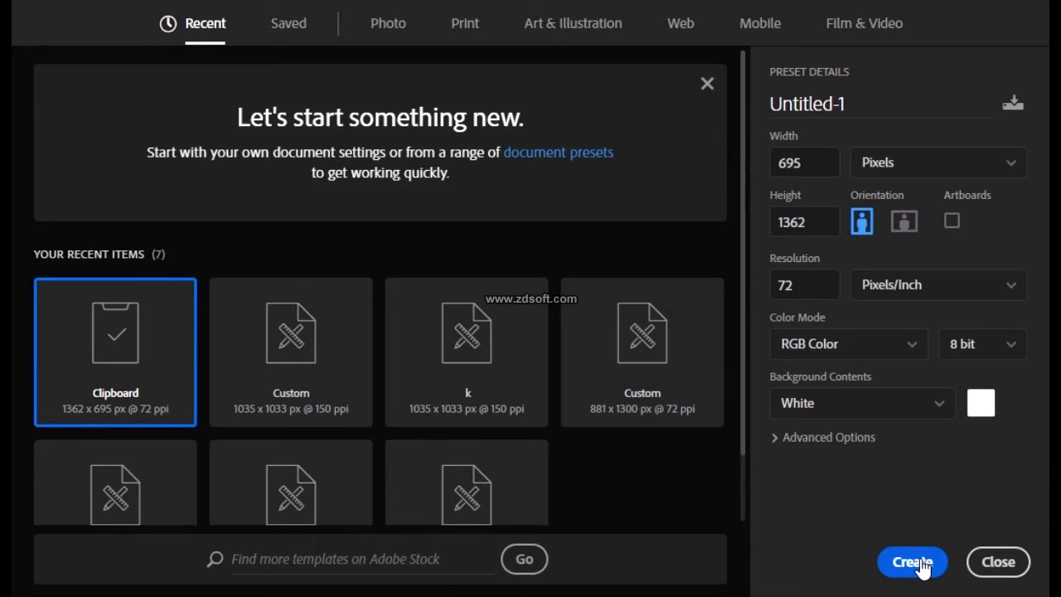
{"action": "left_click", "coordinate": [910, 412]}
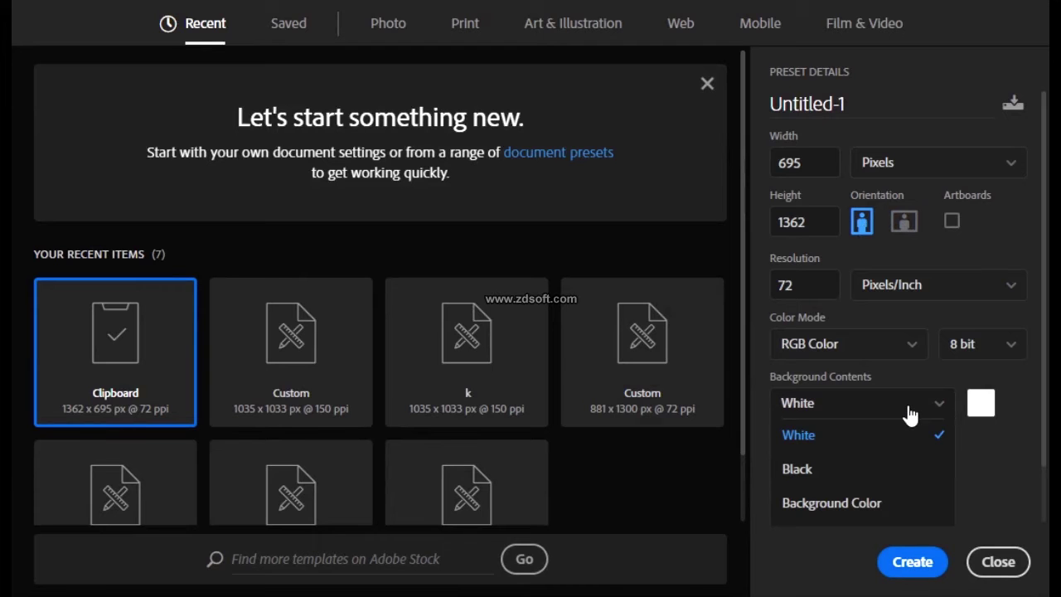
{"action": "left_click", "coordinate": [918, 438]}
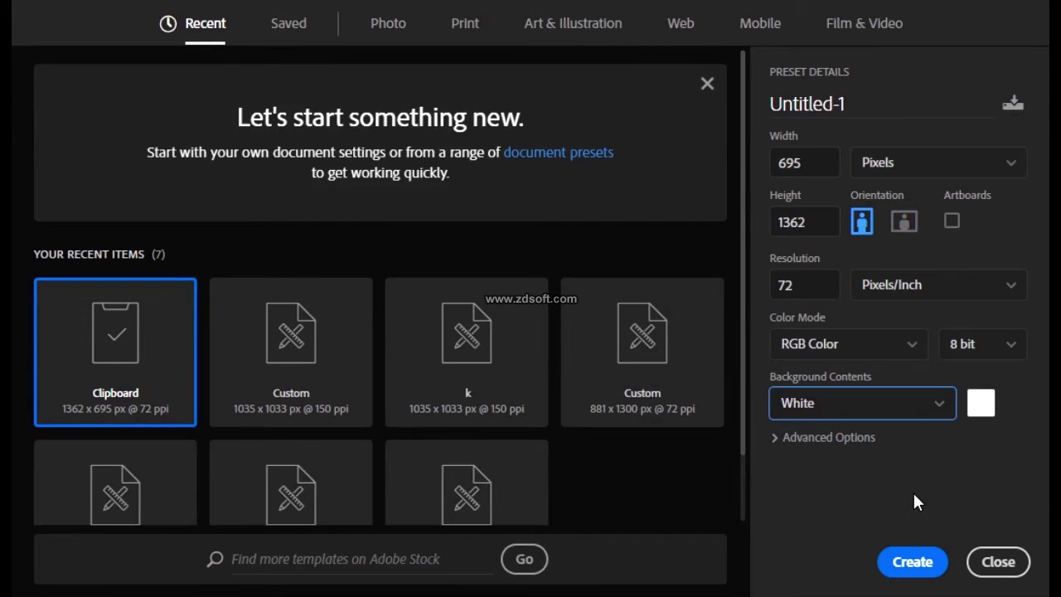
{"action": "left_click", "coordinate": [904, 560]}
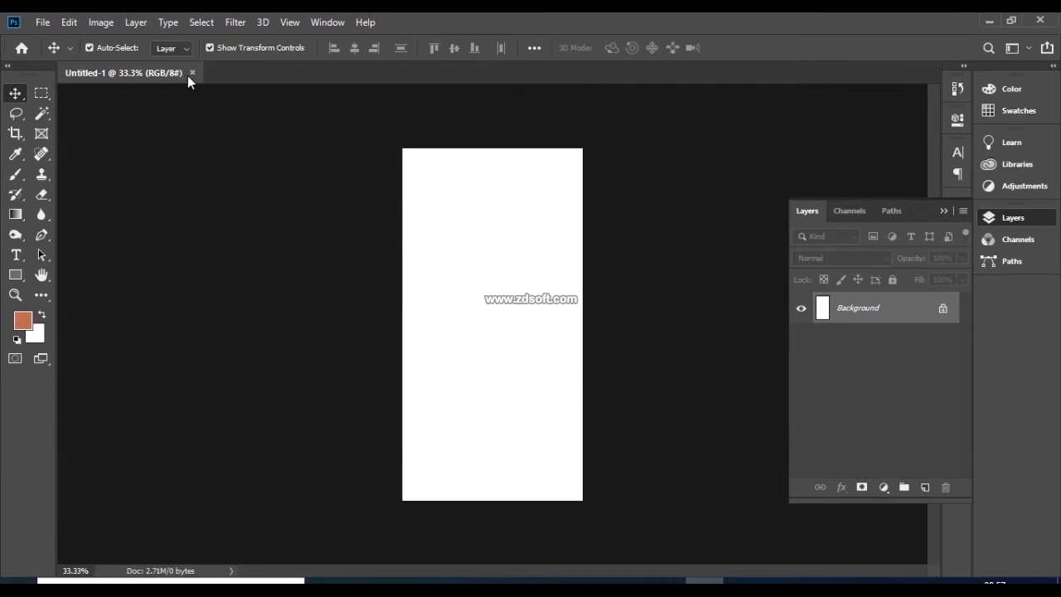
{"action": "left_click", "coordinate": [192, 73]}
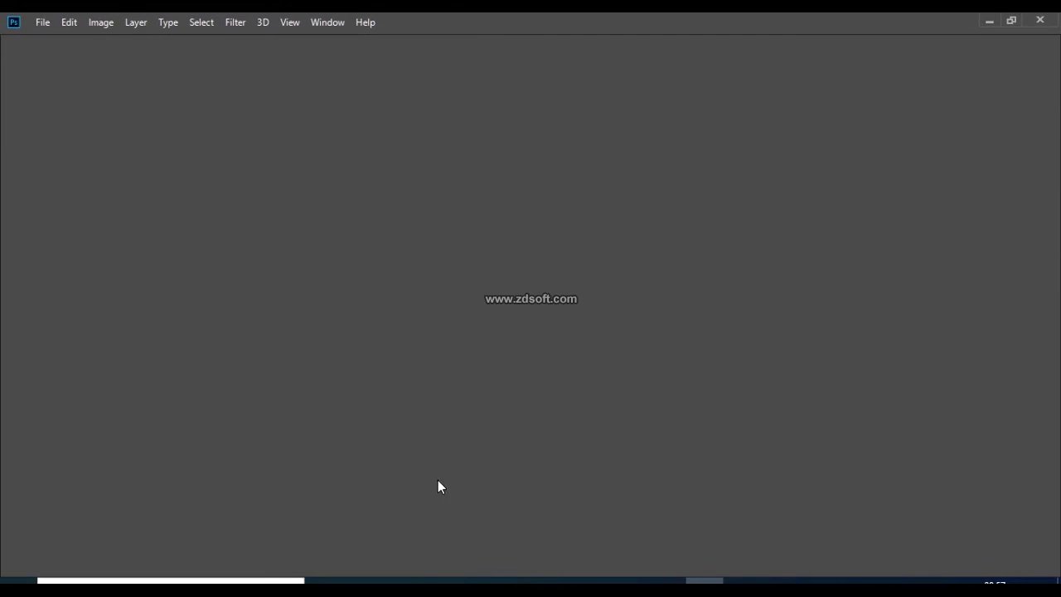
Switch to Google Chrome and search Google for "tom cruise" in the new tab.
{"action": "mouse_move", "coordinate": [476, 580]}
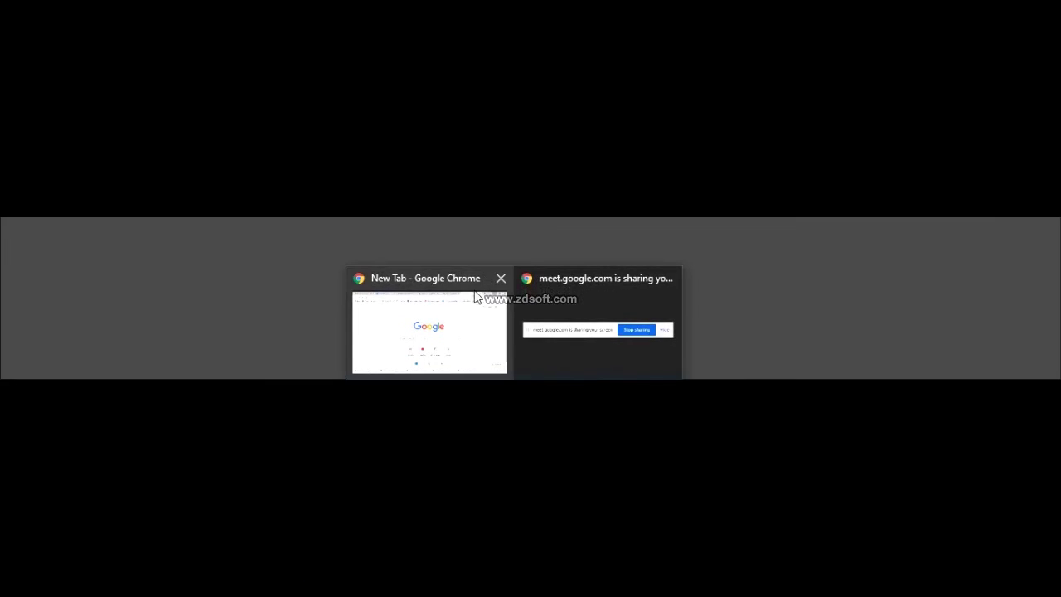
{"action": "left_click", "coordinate": [447, 306]}
{"action": "left_click", "coordinate": [783, 52]}
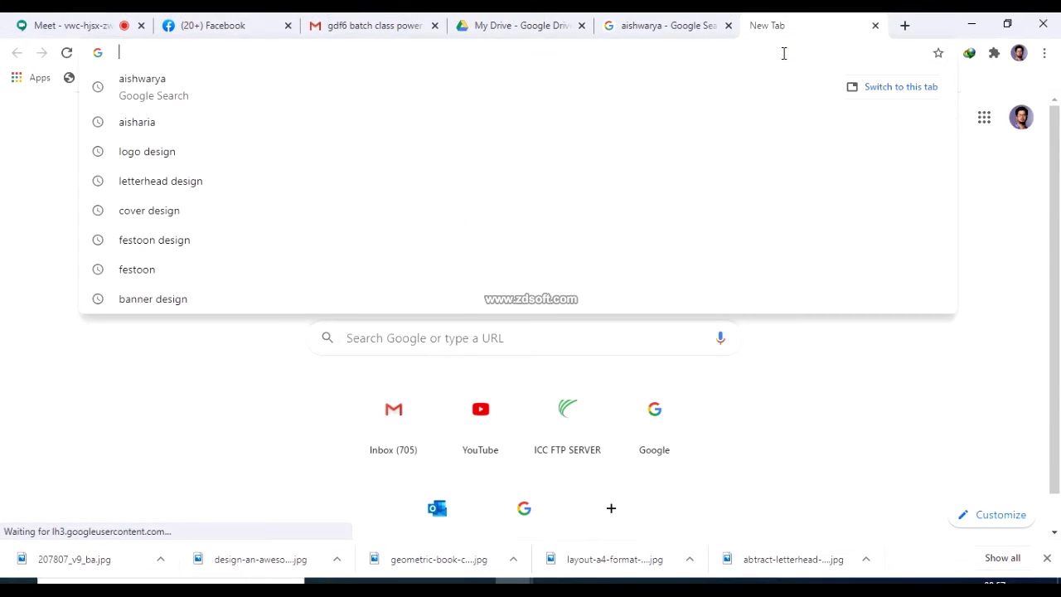
{"action": "type", "text": "to"}
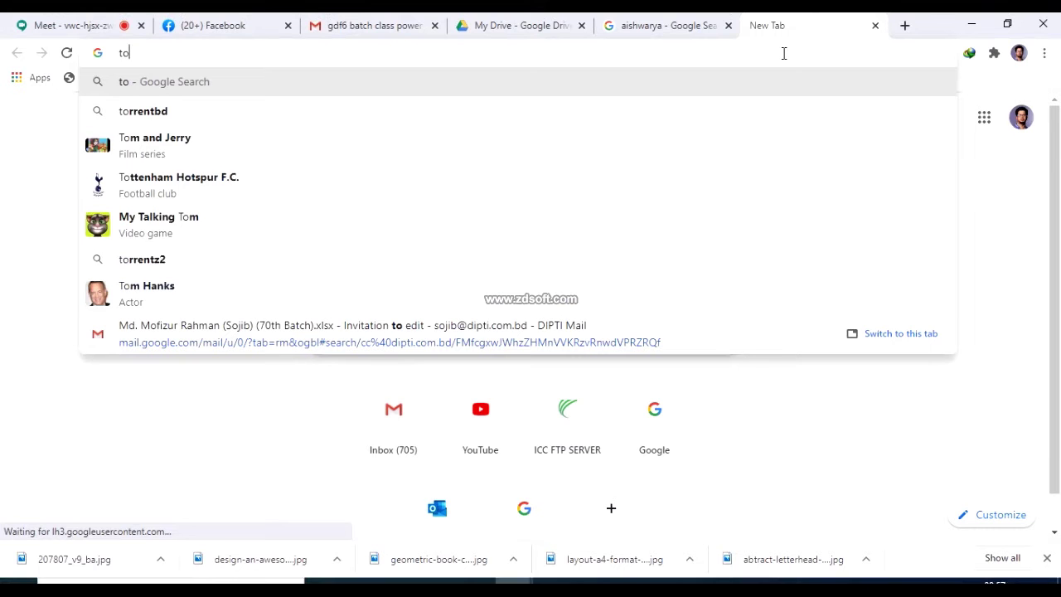
{"action": "type", "text": "m crui"}
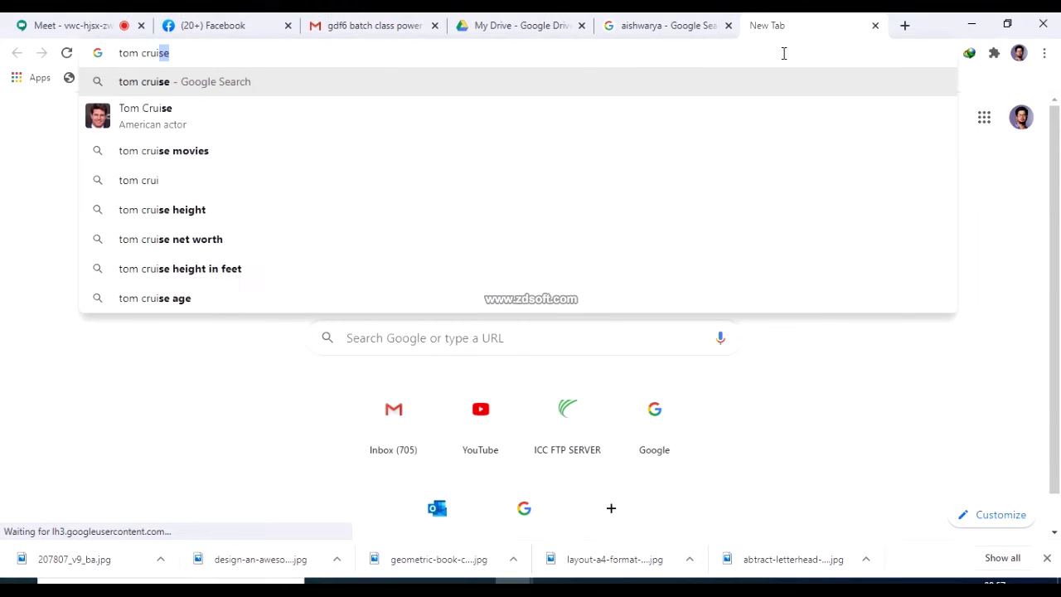
{"action": "type", "text": "se"}
{"action": "key", "text": "Return"}
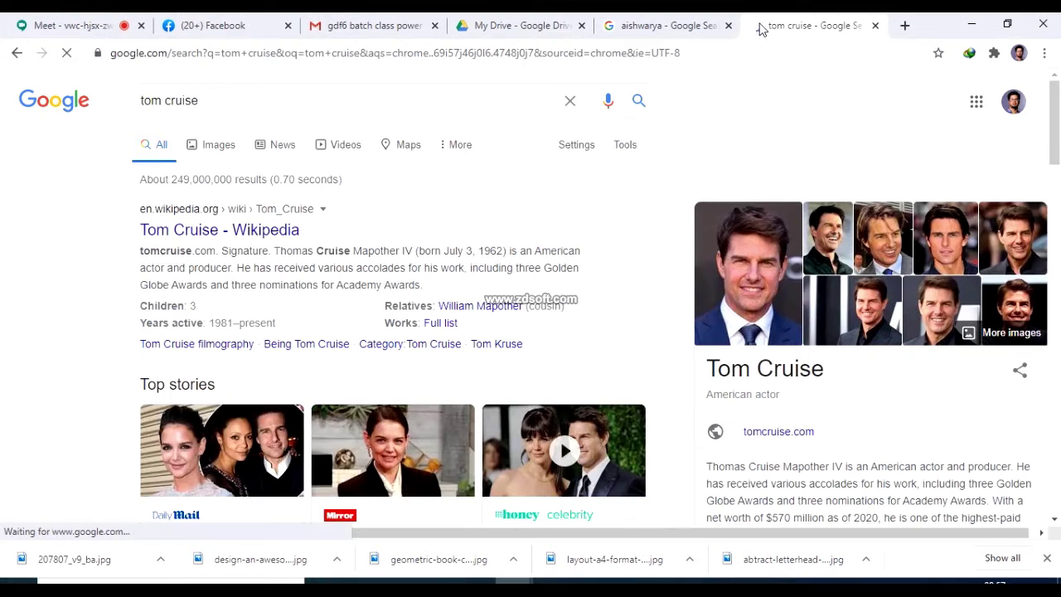
Show the image results for the search and filter them to the Large size.
{"action": "left_click", "coordinate": [217, 145]}
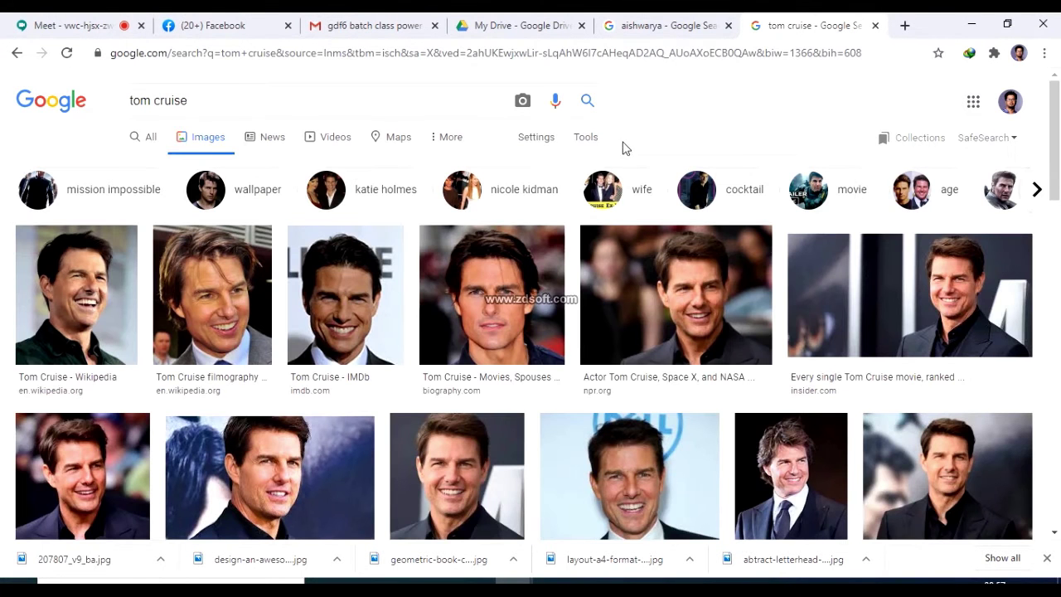
{"action": "left_click", "coordinate": [587, 137]}
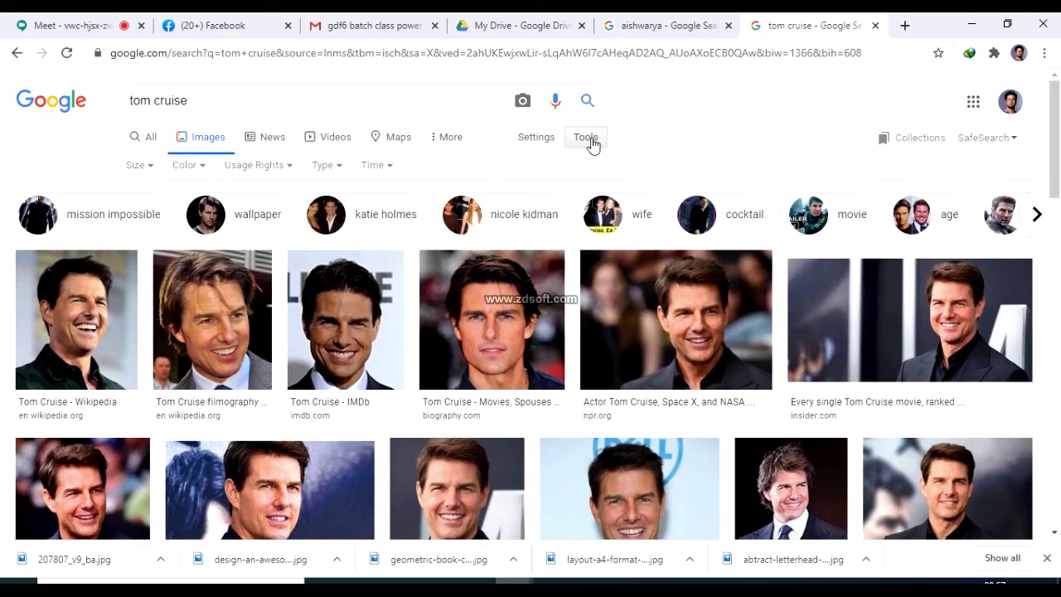
{"action": "left_click", "coordinate": [147, 167]}
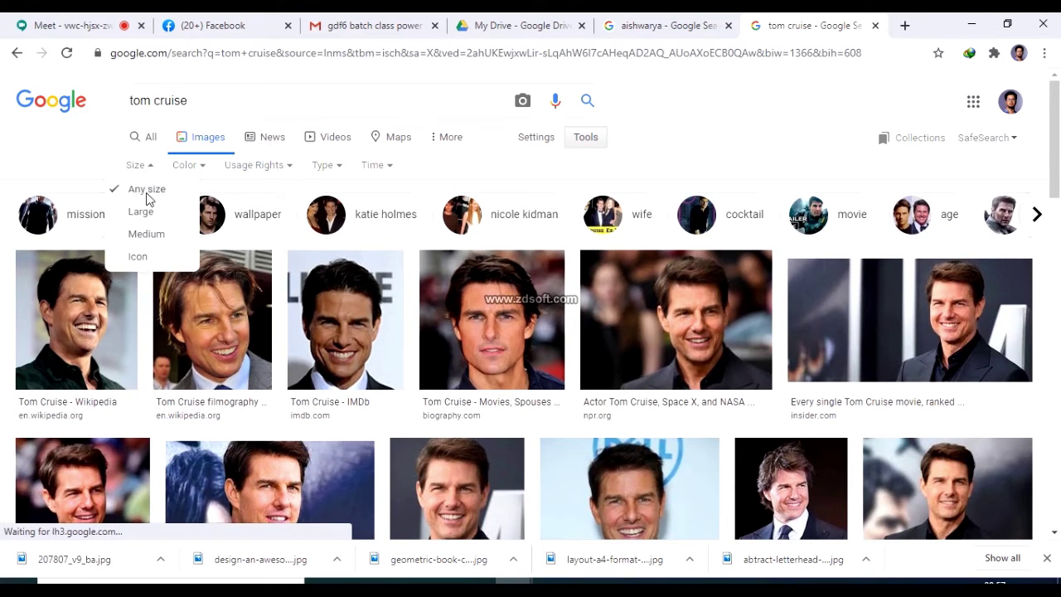
{"action": "left_click", "coordinate": [142, 213]}
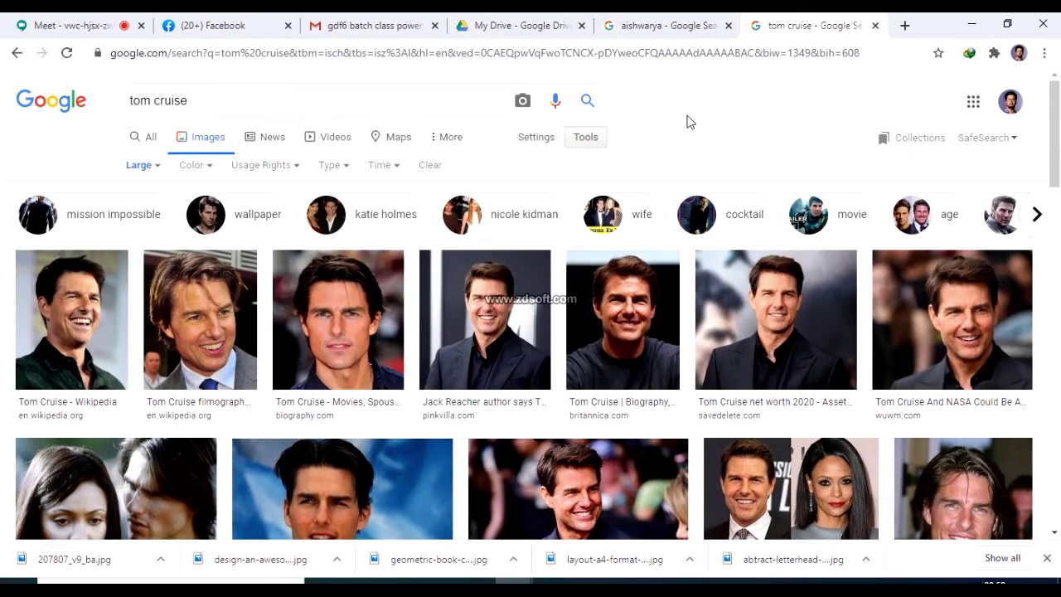
Preview the WUWM portrait from the image results and save it as JPEG image 851077300 in the class 2 folder.
{"action": "scroll", "coordinate": [686, 122], "scroll_direction": "down", "scroll_amount": 2}
{"action": "scroll", "coordinate": [688, 125], "scroll_direction": "down", "scroll_amount": 3}
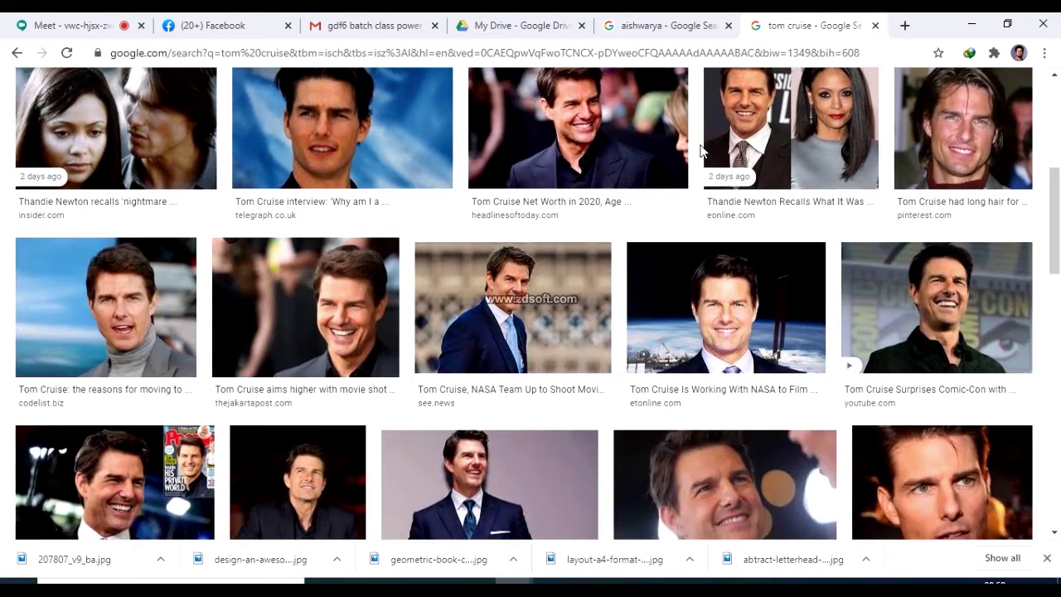
{"action": "scroll", "coordinate": [710, 178], "scroll_direction": "up", "scroll_amount": 4}
{"action": "left_click", "coordinate": [945, 244]}
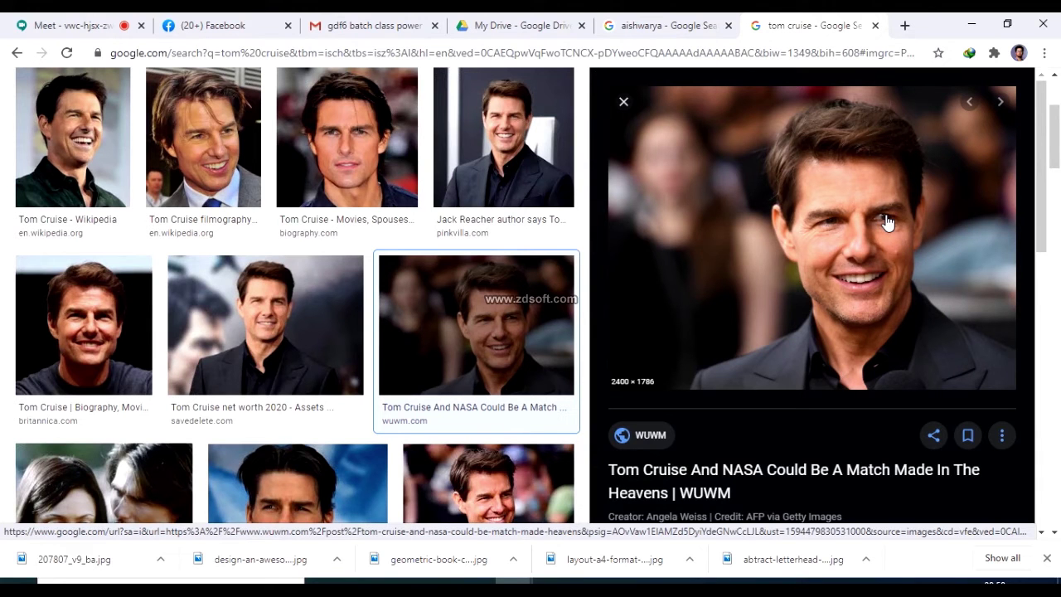
{"action": "right_click", "coordinate": [830, 245]}
{"action": "left_click", "coordinate": [882, 377]}
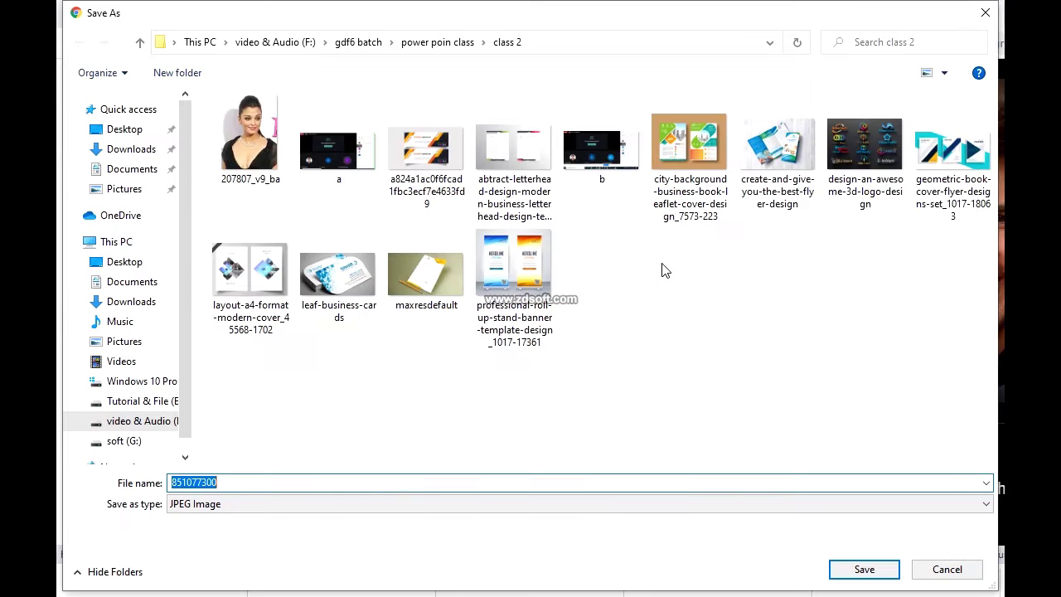
{"action": "left_click", "coordinate": [864, 569]}
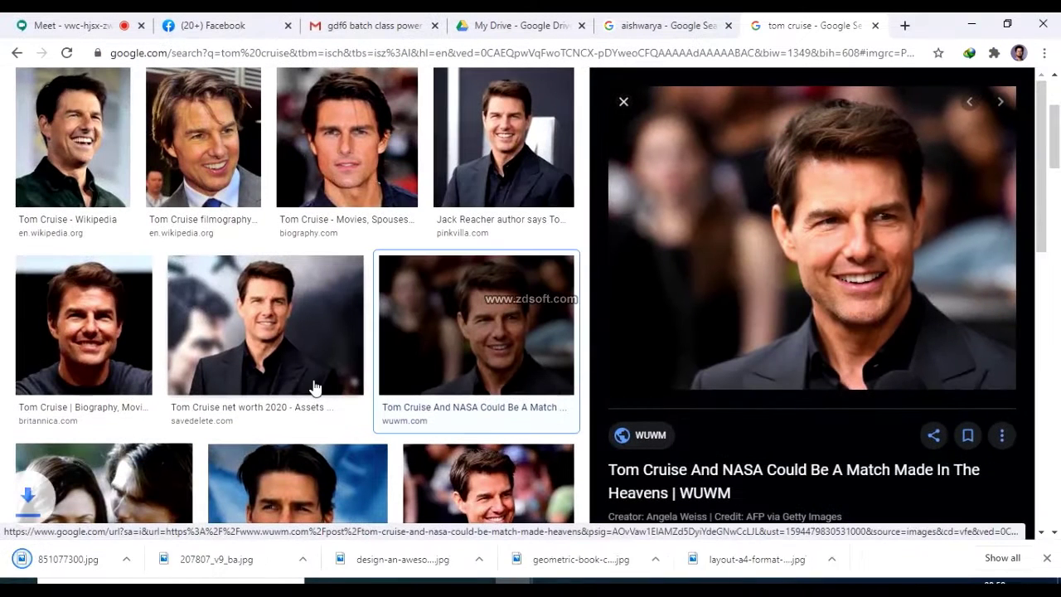
Copy the previewed portrait, try pasting it into a new transparent 1362 × 695 pixel document in Photoshop, and discard that document.
{"action": "right_click", "coordinate": [710, 295]}
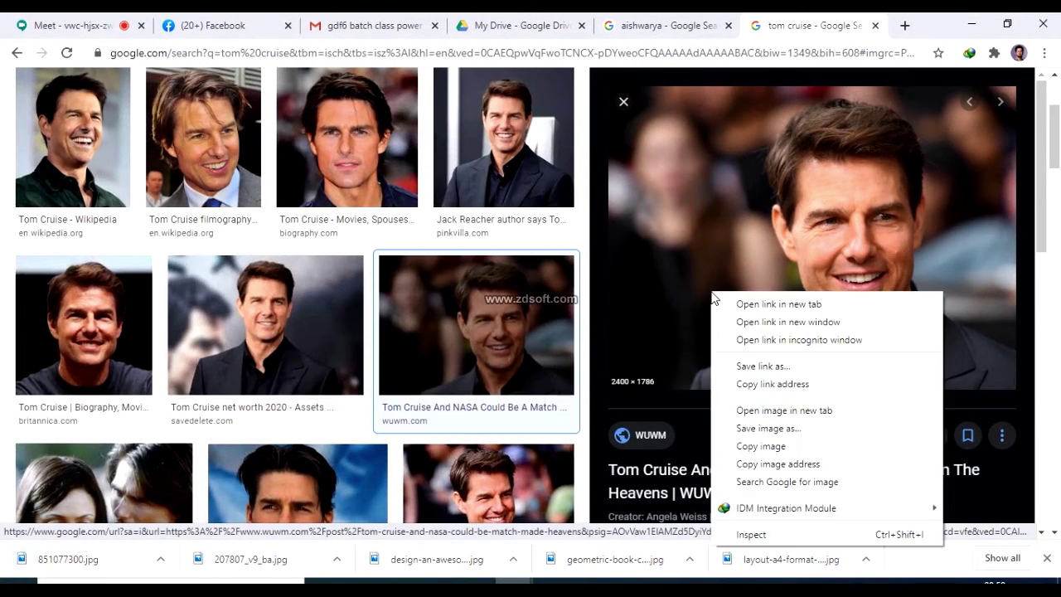
{"action": "left_click", "coordinate": [755, 445]}
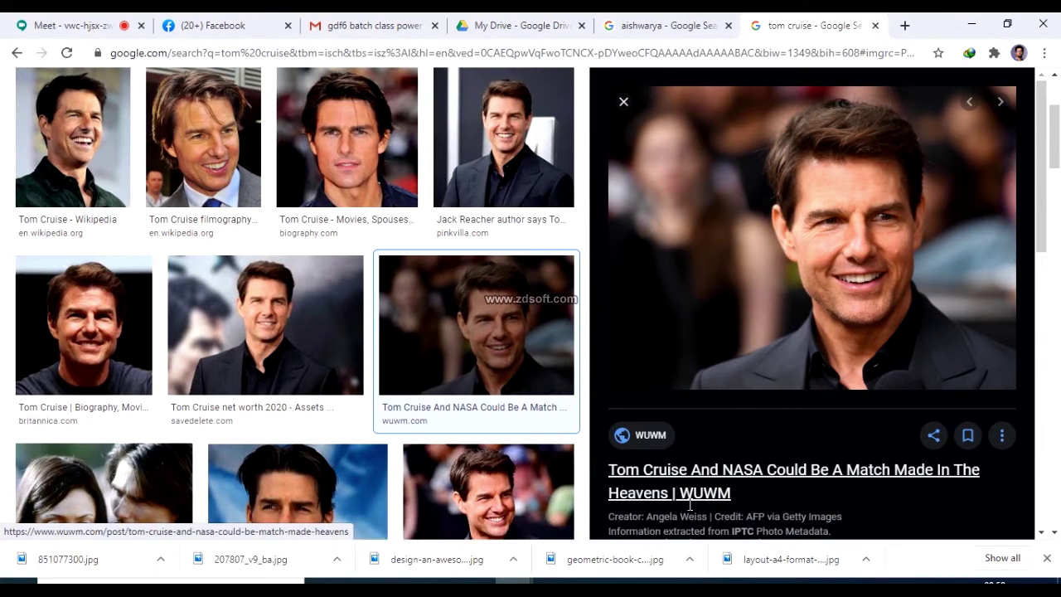
{"action": "left_click", "coordinate": [704, 584]}
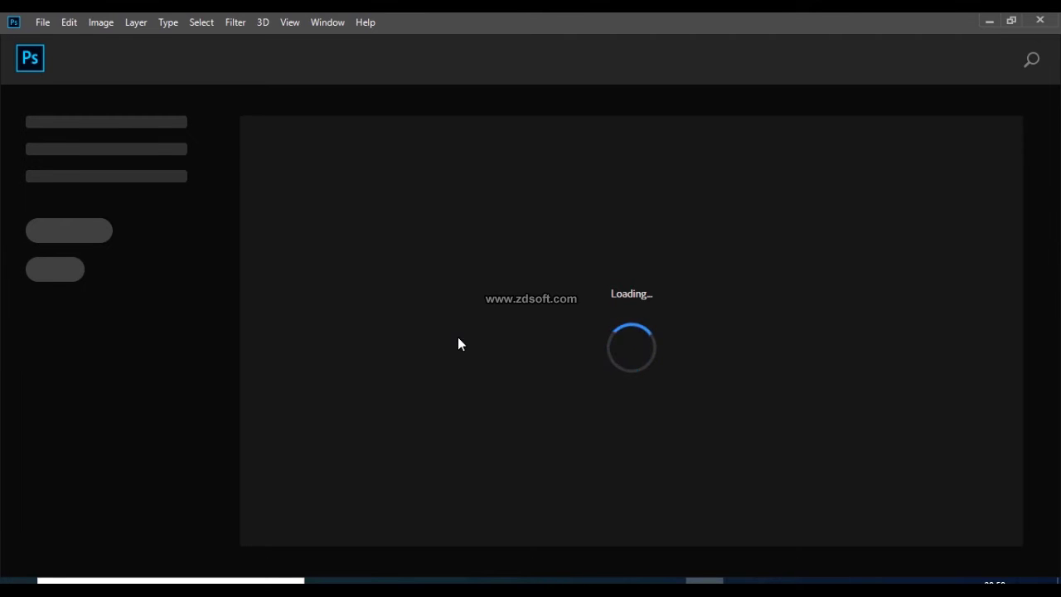
{"action": "key", "text": "ctrl+n"}
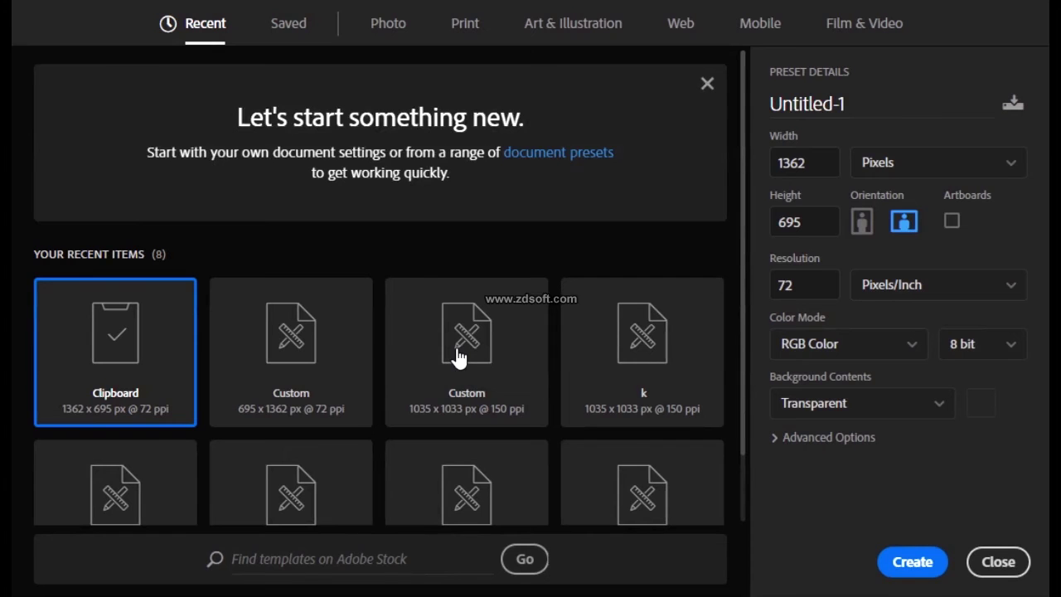
{"action": "key", "text": "Return"}
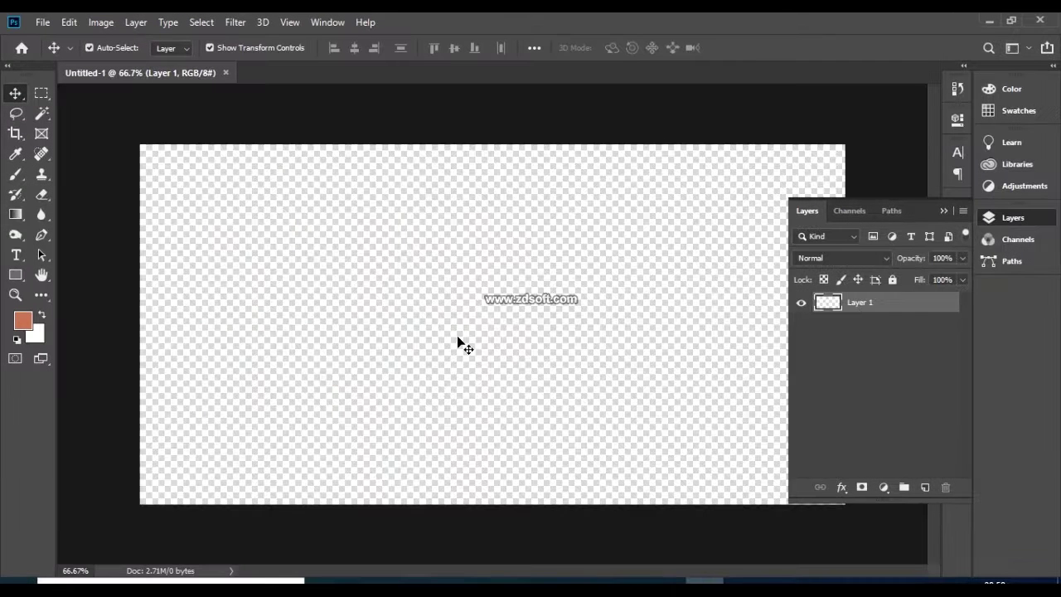
{"action": "key", "text": "ctrl+v"}
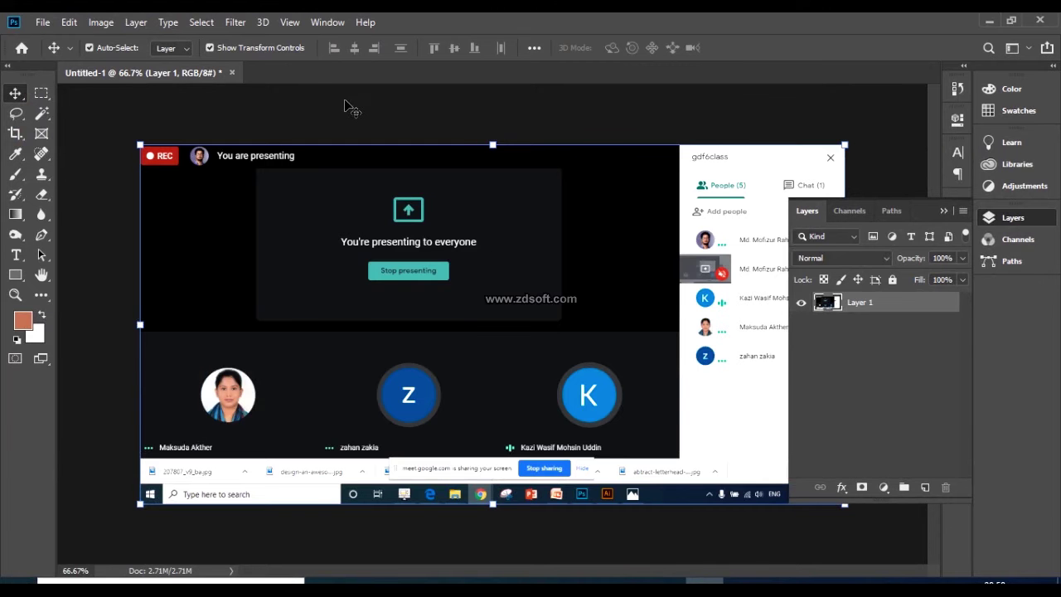
{"action": "left_click", "coordinate": [232, 74]}
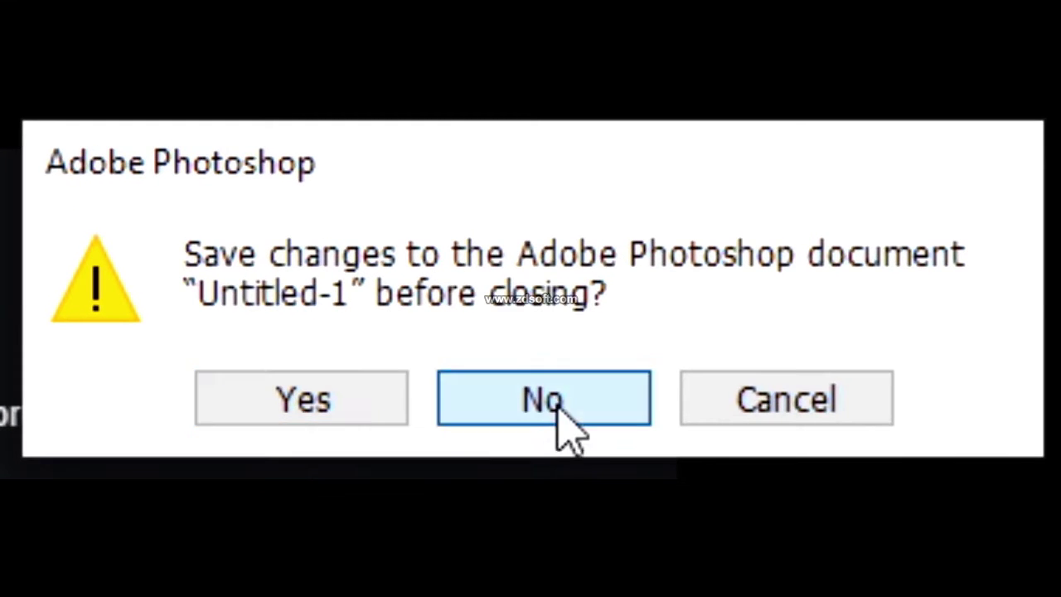
{"action": "left_click", "coordinate": [557, 400]}
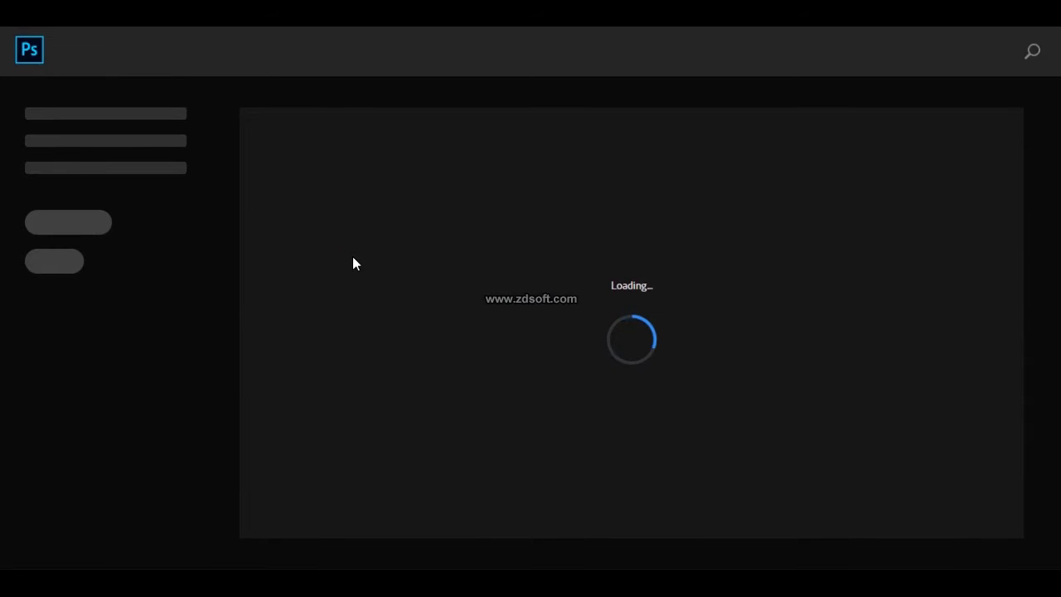
Open 851077300.jpg from the class 2 folder and collapse the Layers panel.
{"action": "key", "text": "ctrl+o"}
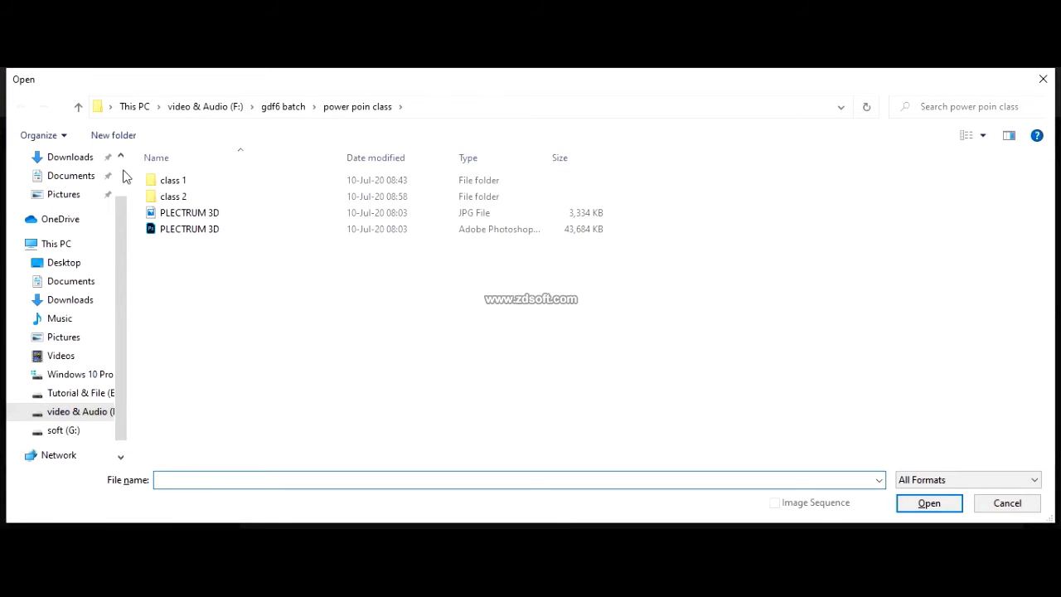
{"action": "double_click", "coordinate": [173, 196]}
{"action": "double_click", "coordinate": [286, 218]}
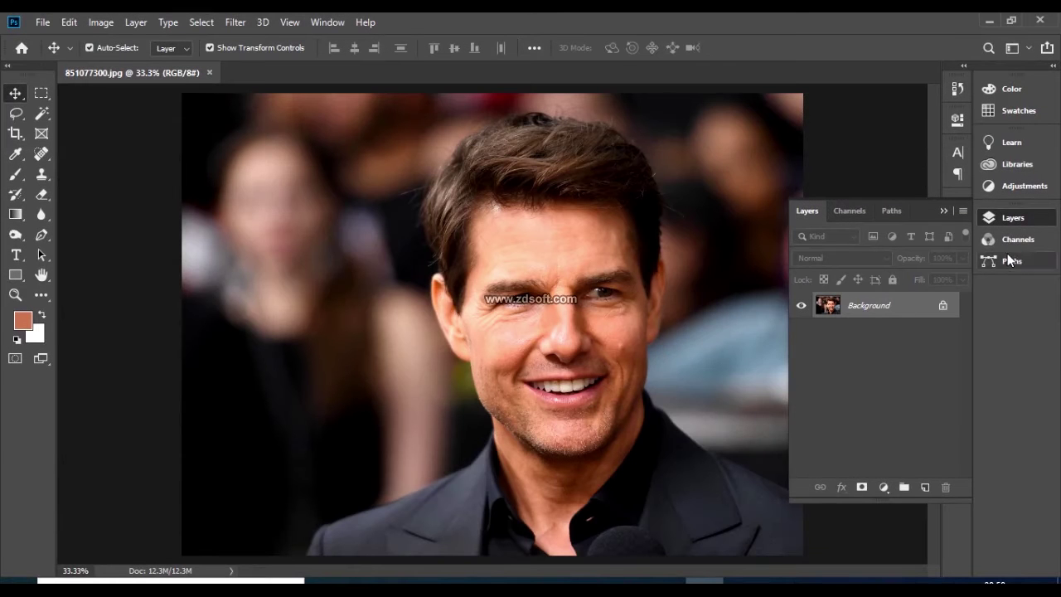
{"action": "left_click", "coordinate": [1011, 219]}
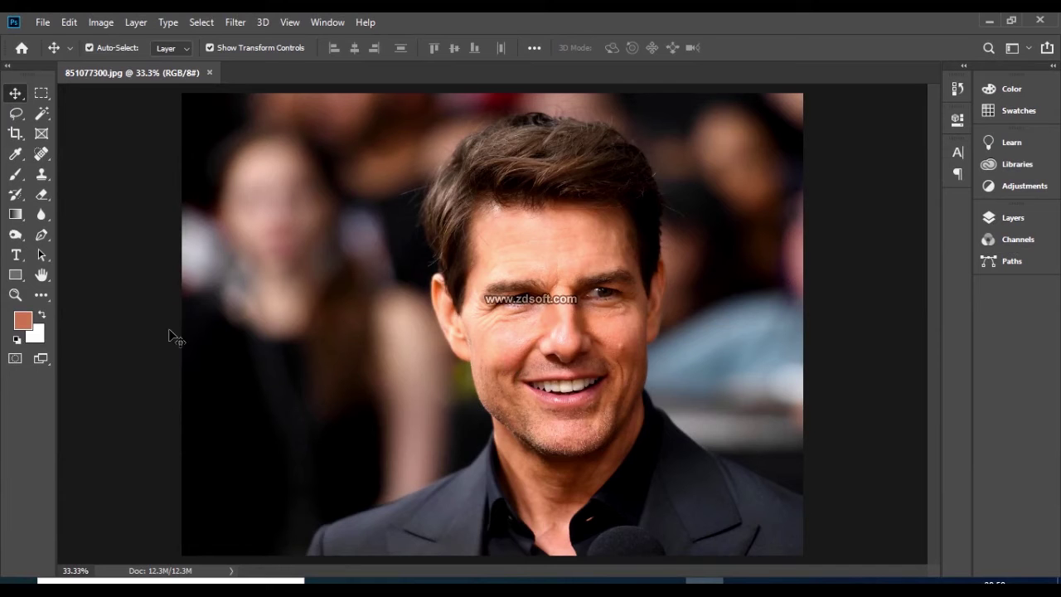
Crop a vertical strip of blurred background off the portrait's left side and unlock the Background layer.
{"action": "left_click", "coordinate": [15, 133]}
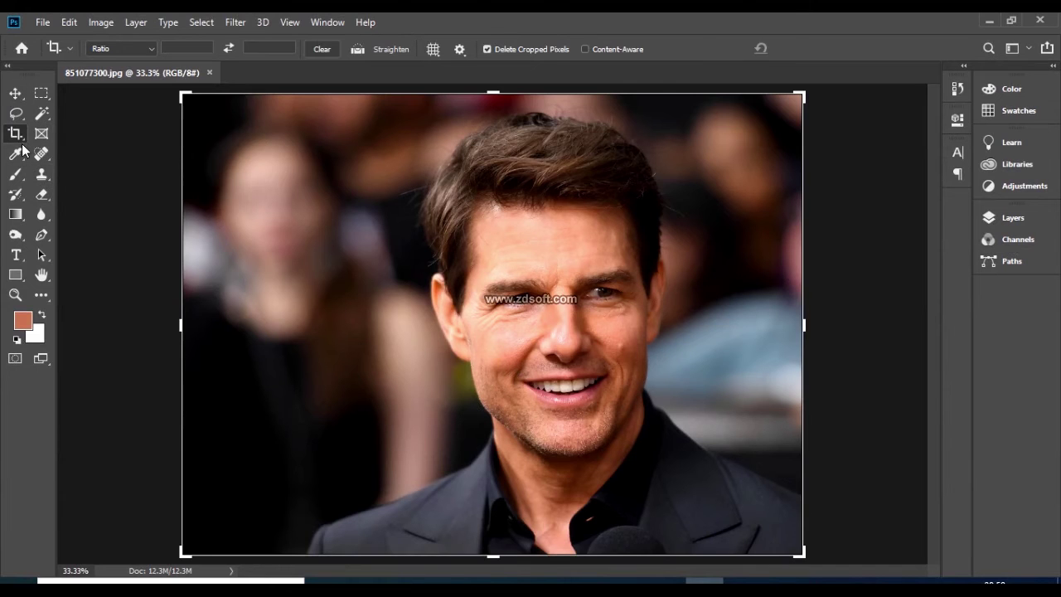
{"action": "left_click_drag", "start_coordinate": [185, 332], "coordinate": [241, 332]}
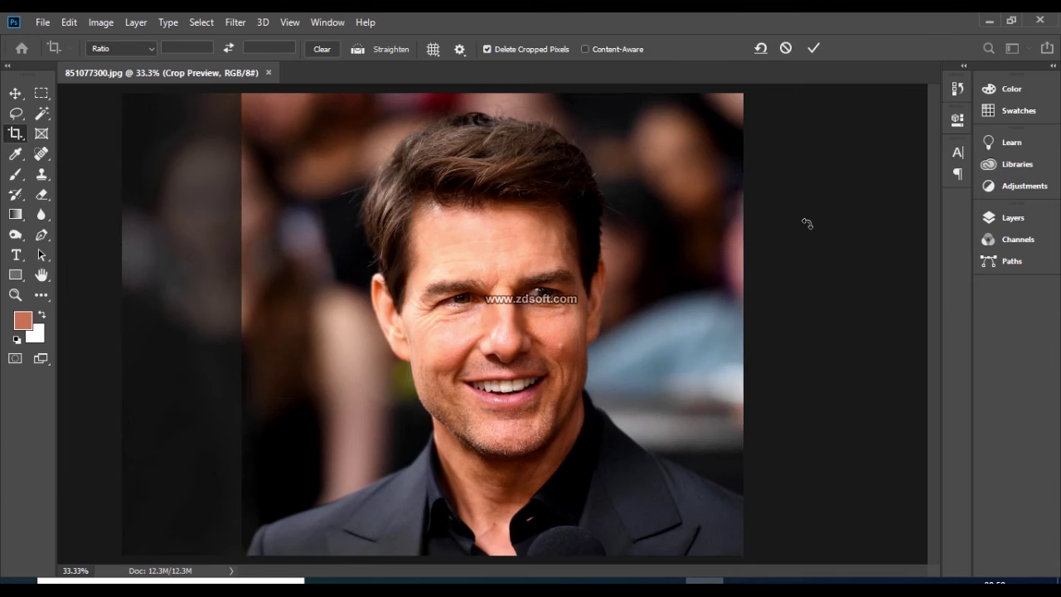
{"action": "key", "text": "Return"}
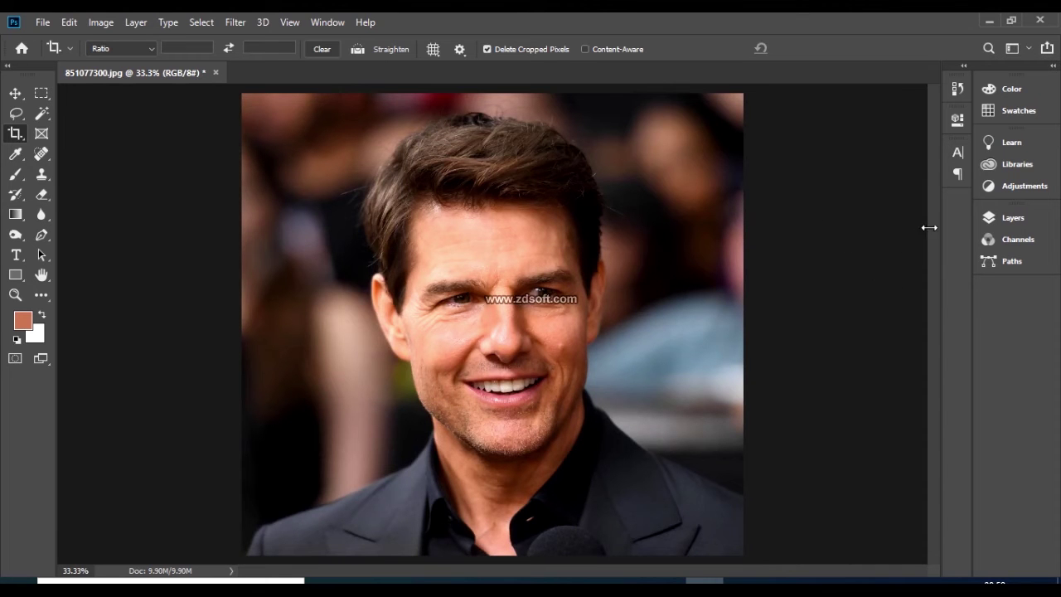
{"action": "left_click", "coordinate": [989, 219]}
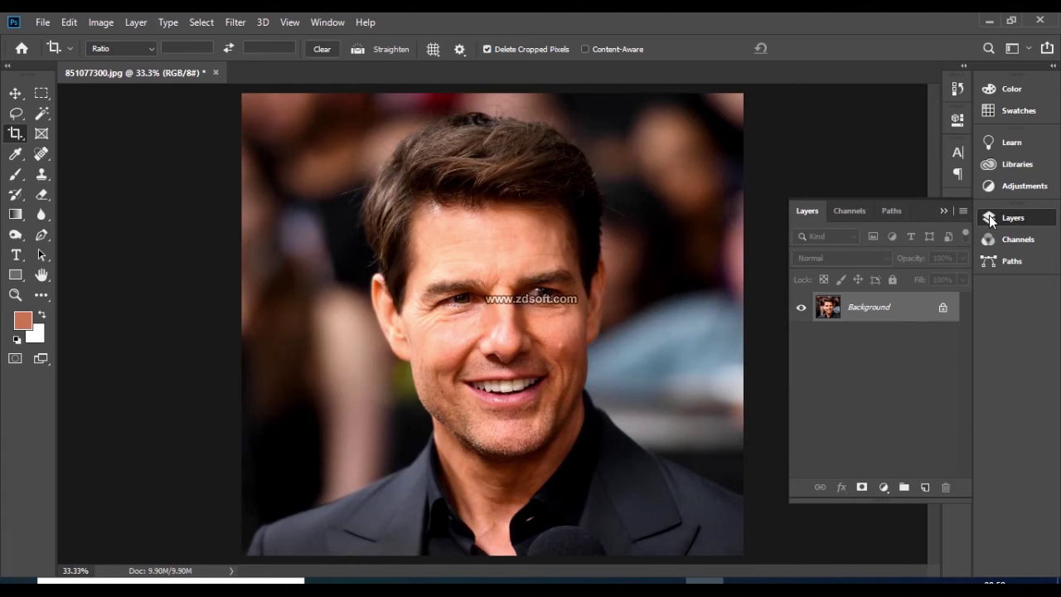
{"action": "left_click", "coordinate": [942, 309]}
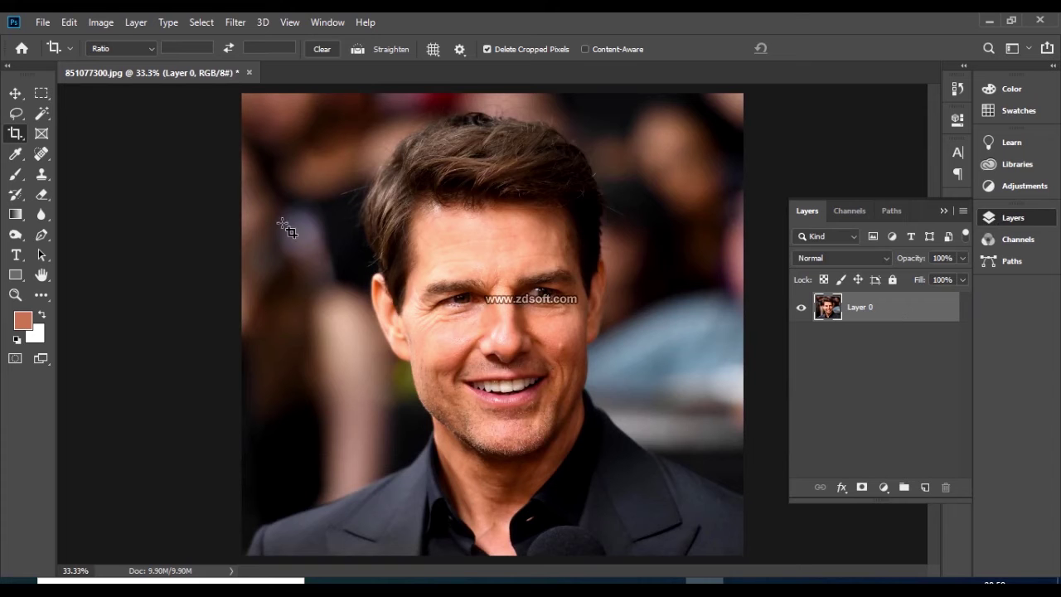
Apply a Black & White adjustment to the photo with Reds 49, Yellows 149, Greens 57, Blues -74 and Magentas 121.
{"action": "left_click", "coordinate": [106, 27]}
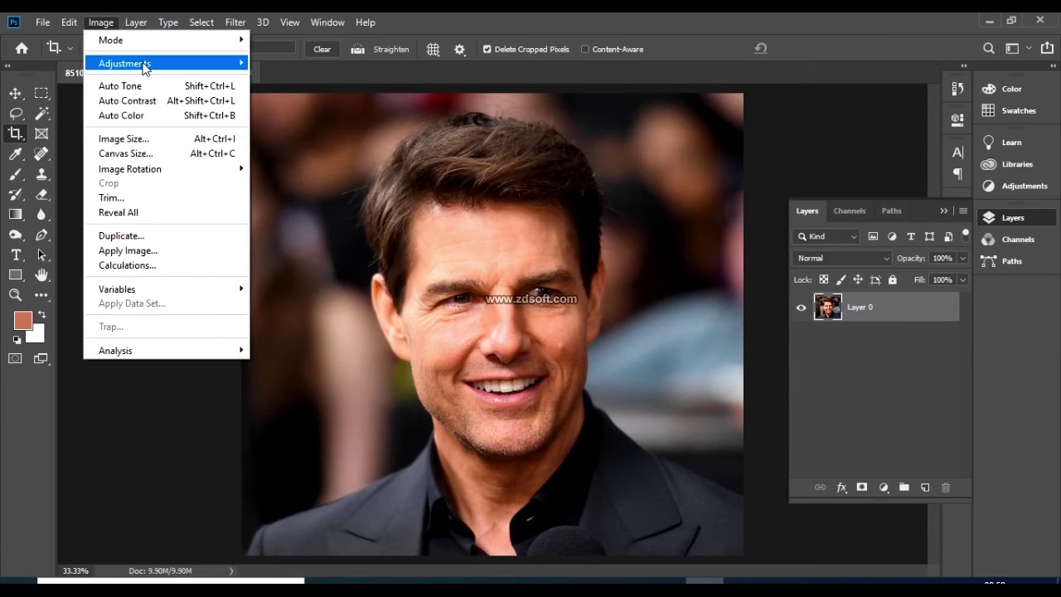
{"action": "mouse_move", "coordinate": [147, 68]}
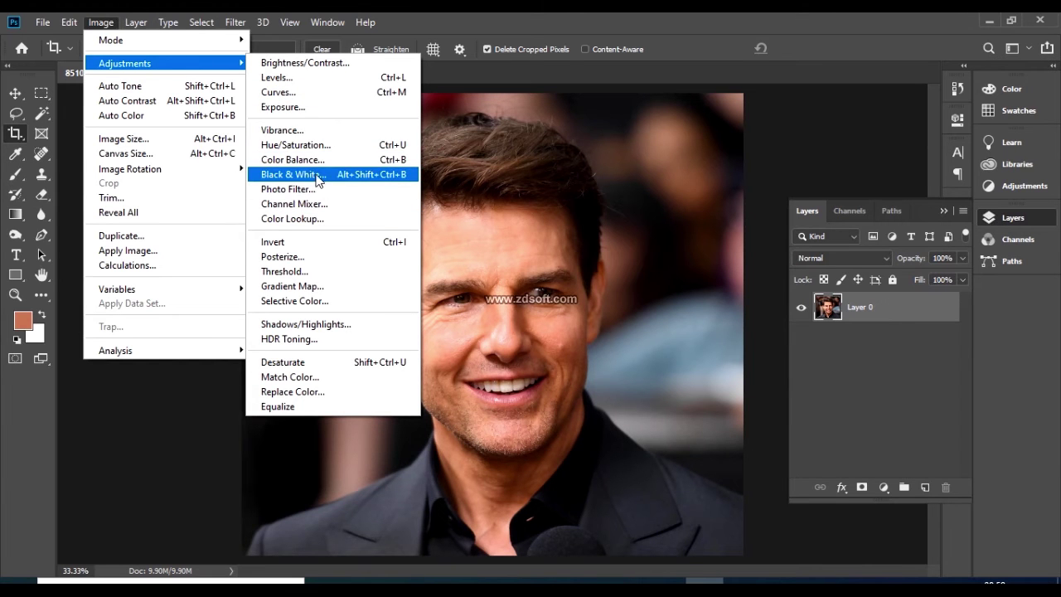
{"action": "left_click", "coordinate": [372, 175]}
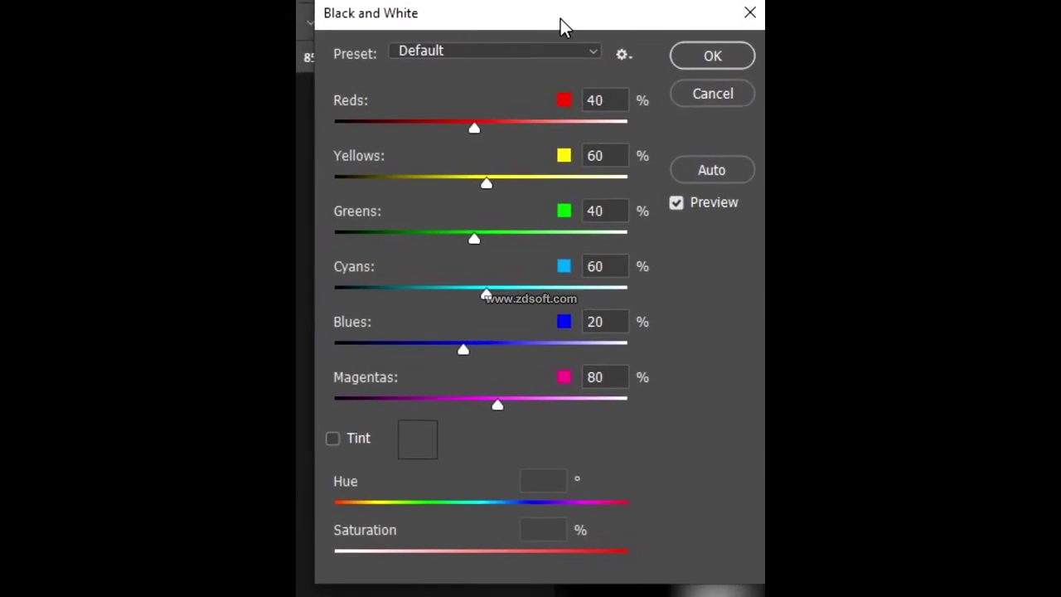
{"action": "left_click_drag", "start_coordinate": [479, 184], "coordinate": [528, 193]}
{"action": "mouse_move", "coordinate": [462, 133]}
{"action": "left_mouse_down"}
{"action": "mouse_move", "coordinate": [417, 126]}
{"action": "mouse_move", "coordinate": [492, 141]}
{"action": "mouse_move", "coordinate": [468, 140]}
{"action": "left_mouse_up"}
{"action": "left_click_drag", "start_coordinate": [467, 142], "coordinate": [469, 143]}
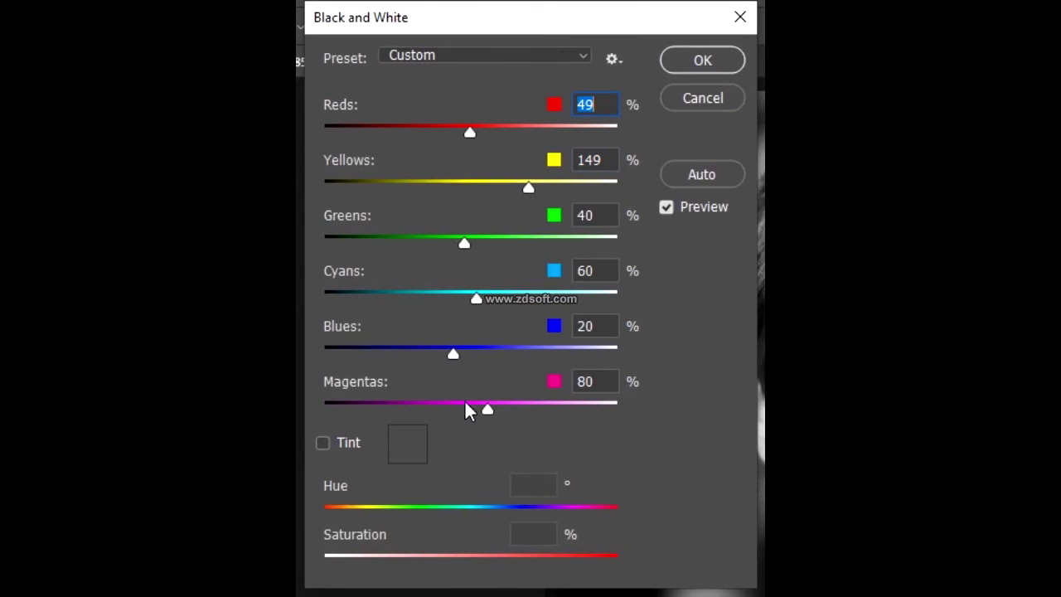
{"action": "left_click_drag", "start_coordinate": [453, 356], "coordinate": [399, 357]}
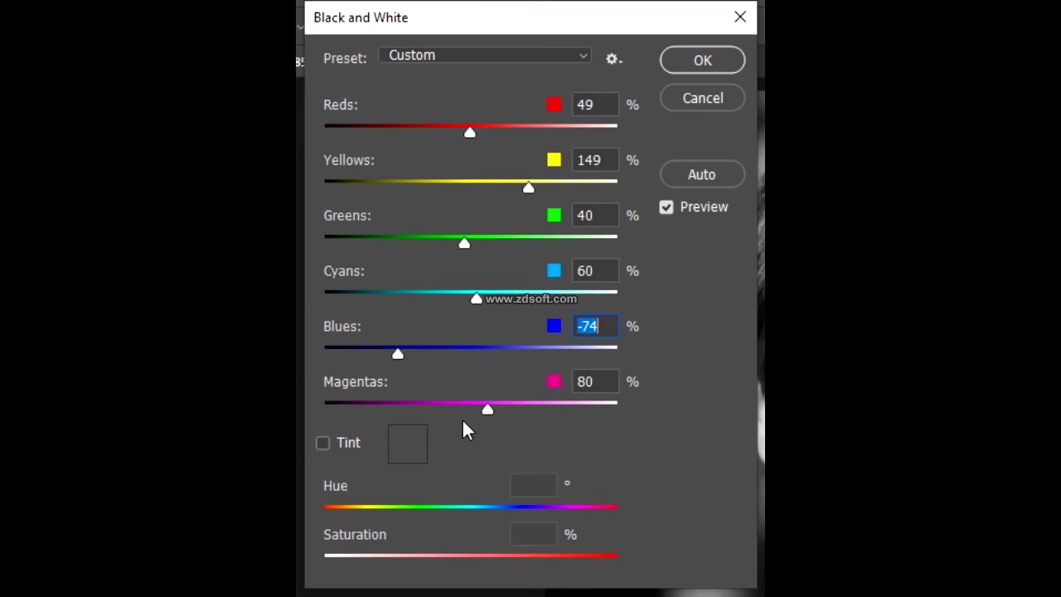
{"action": "left_click_drag", "start_coordinate": [488, 413], "coordinate": [511, 422]}
{"action": "left_click_drag", "start_coordinate": [464, 242], "coordinate": [513, 237]}
{"action": "mouse_move", "coordinate": [529, 196]}
{"action": "left_mouse_down"}
{"action": "mouse_move", "coordinate": [592, 206]}
{"action": "mouse_move", "coordinate": [530, 202]}
{"action": "left_mouse_up"}
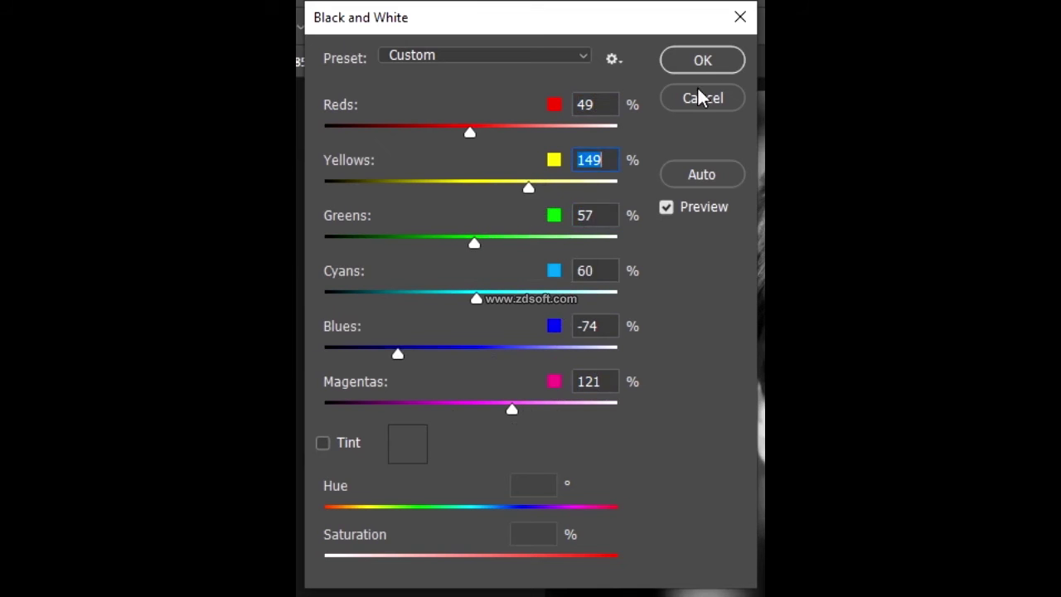
{"action": "left_click", "coordinate": [714, 60]}
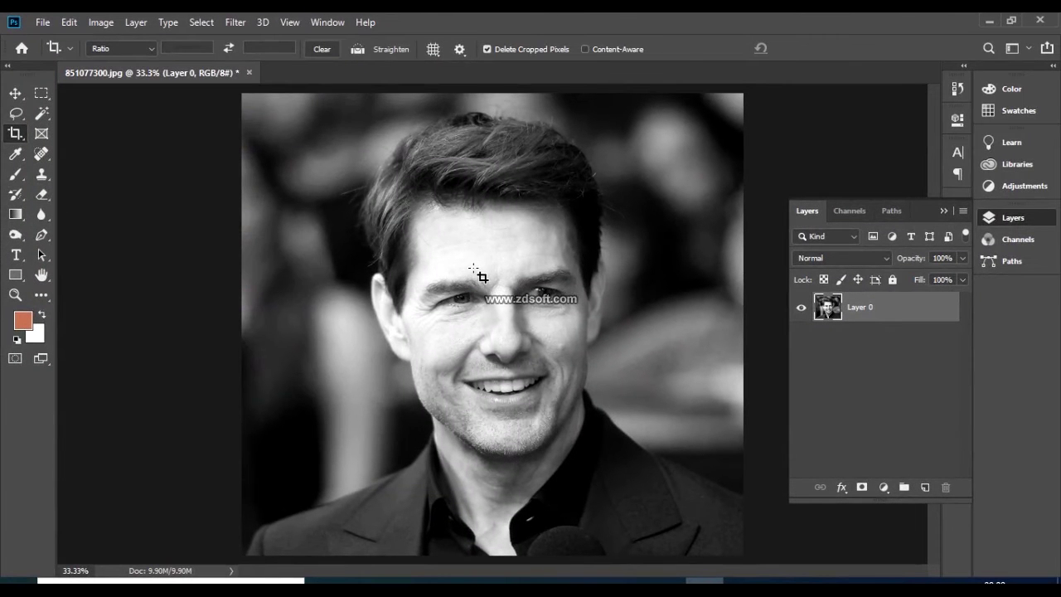
Duplicate Layer 0 as a layer named Sketch and set the copy's blend mode to Color Dodge.
{"action": "key", "text": "ctrl"}
{"action": "right_click", "coordinate": [883, 306]}
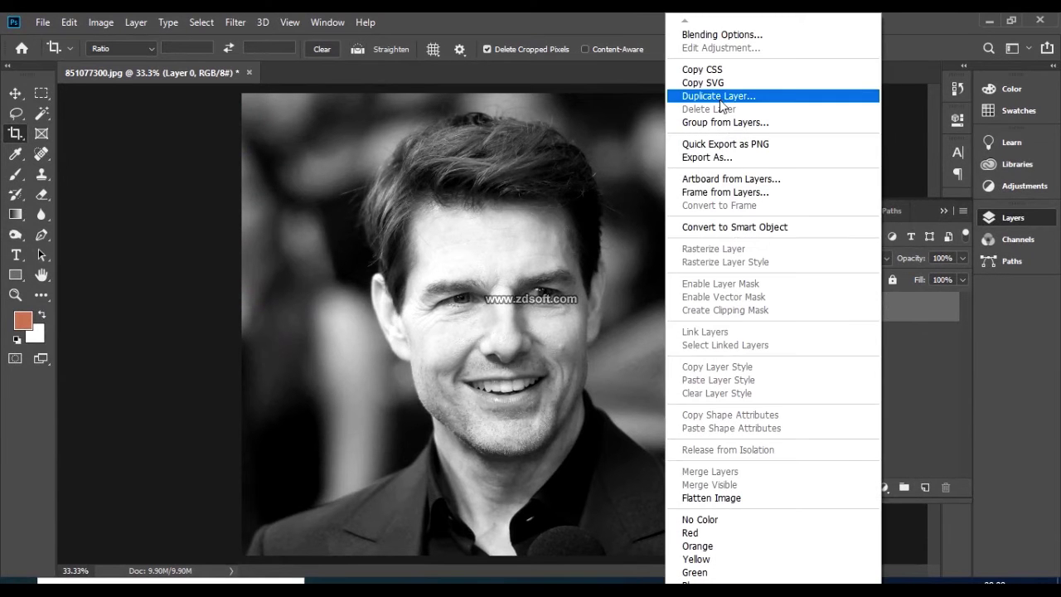
{"action": "left_click", "coordinate": [719, 97]}
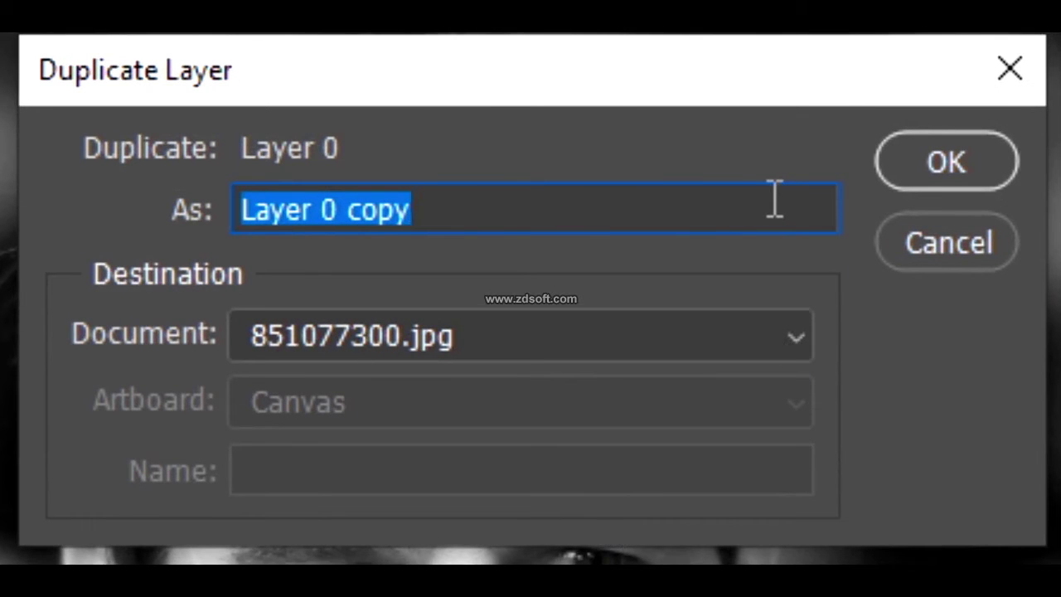
{"action": "type", "text": "Sk"}
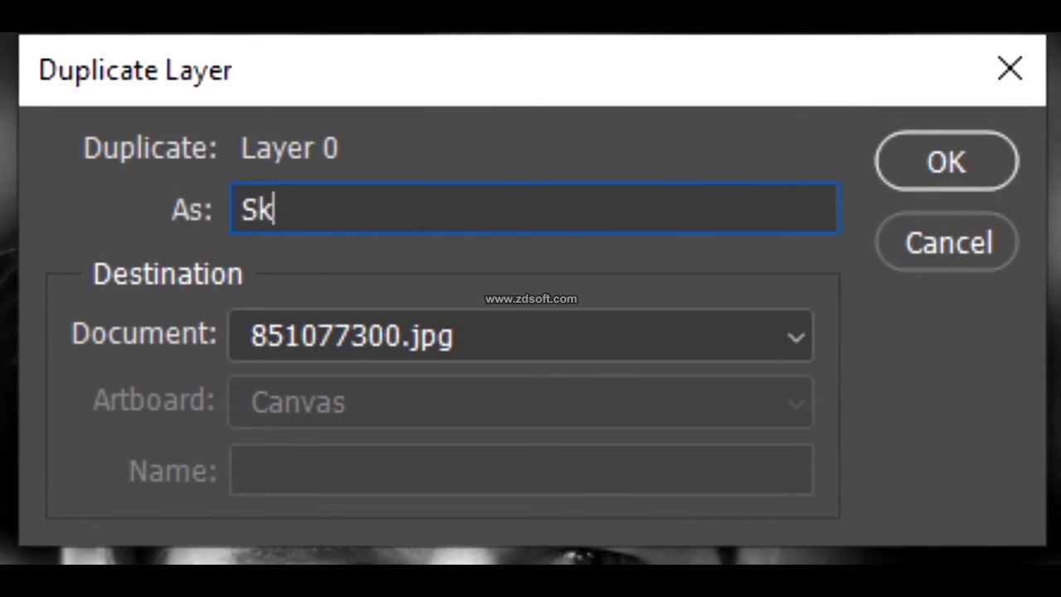
{"action": "type", "text": "etch"}
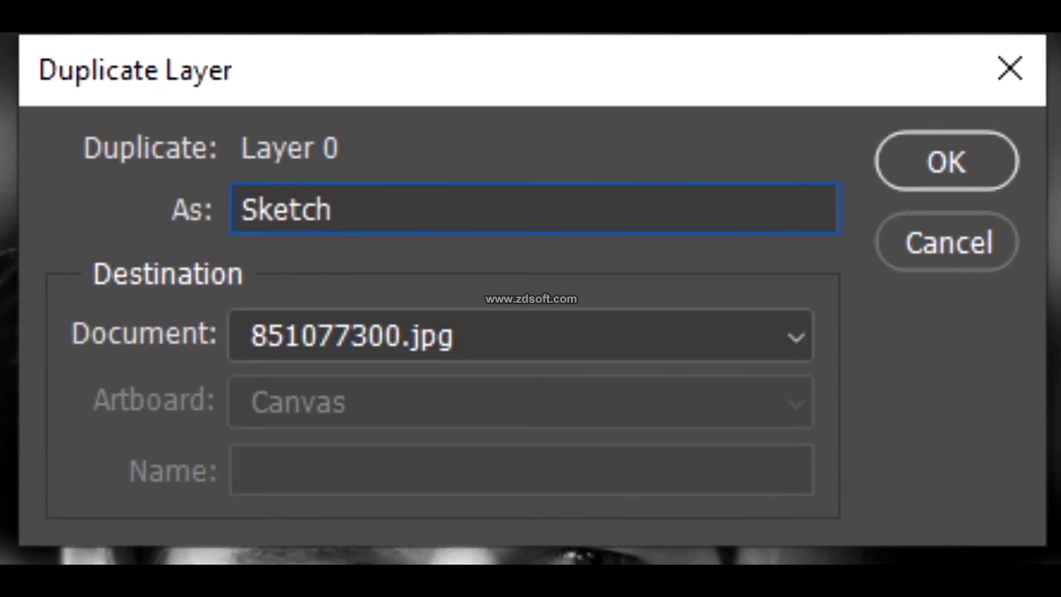
{"action": "left_click", "coordinate": [980, 164]}
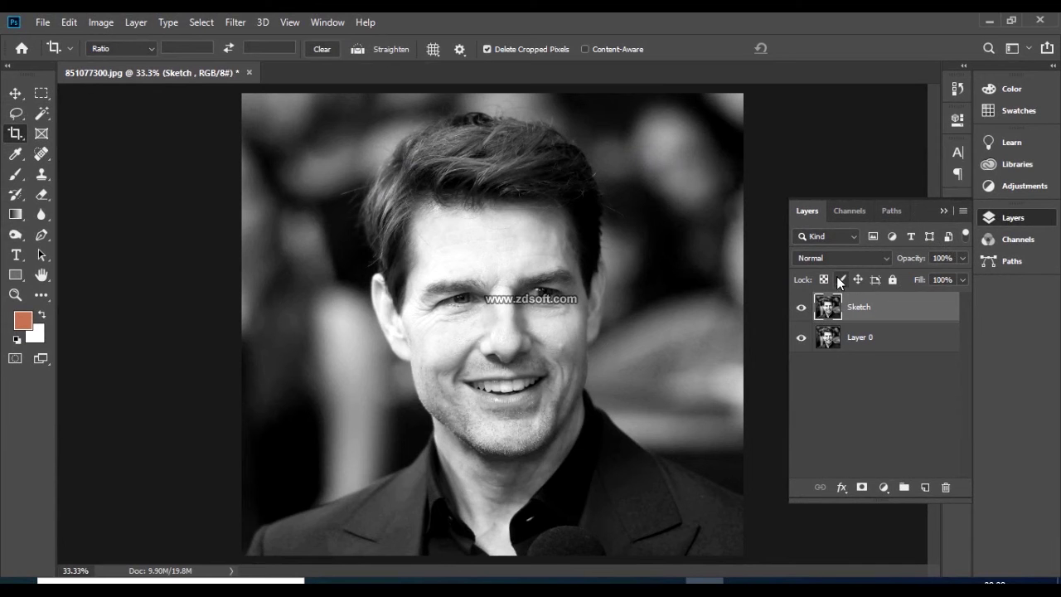
{"action": "left_click", "coordinate": [885, 258]}
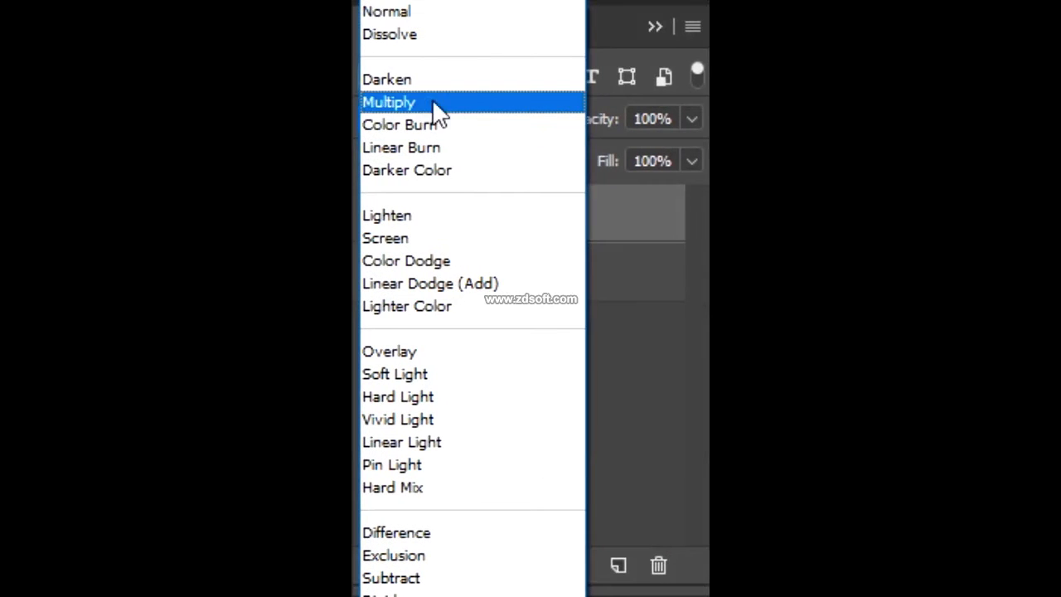
{"action": "left_click", "coordinate": [434, 264]}
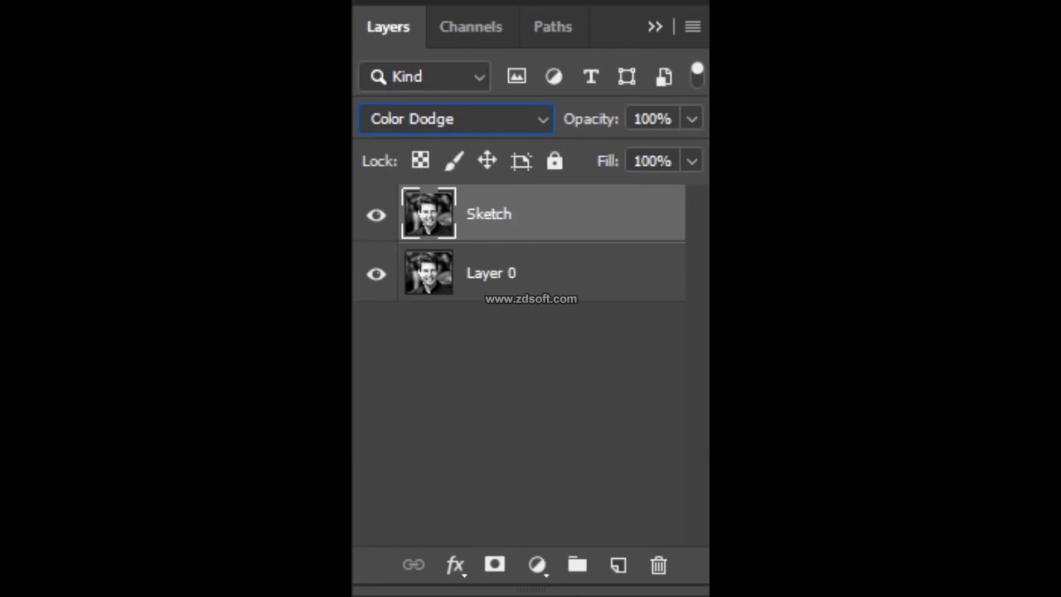
Invert the Sketch layer and inspect it alone by briefly hiding Layer 0.
{"action": "left_click", "coordinate": [101, 22]}
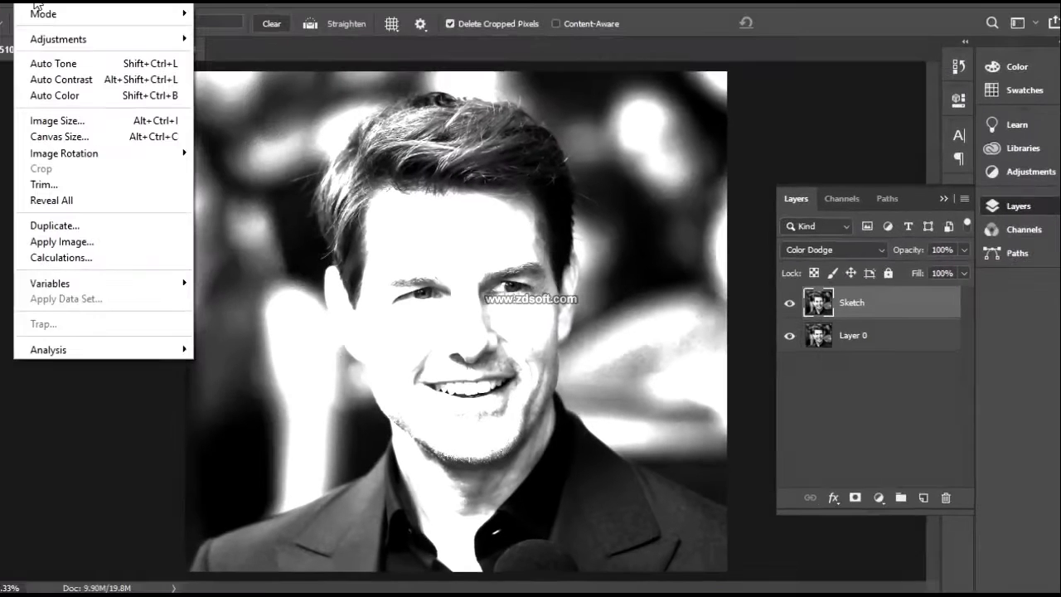
{"action": "mouse_move", "coordinate": [165, 67]}
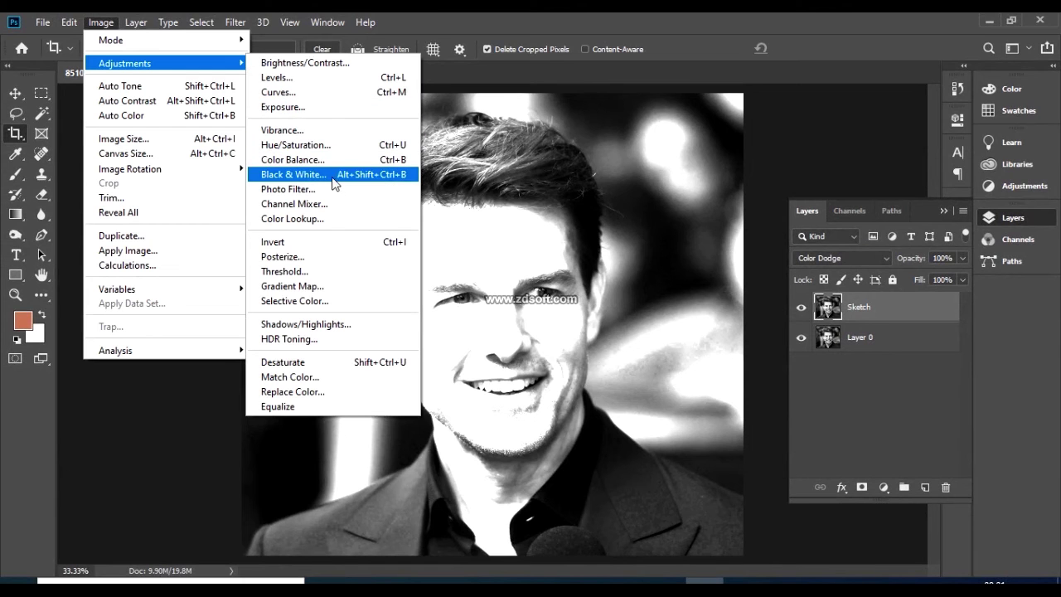
{"action": "left_click", "coordinate": [324, 243]}
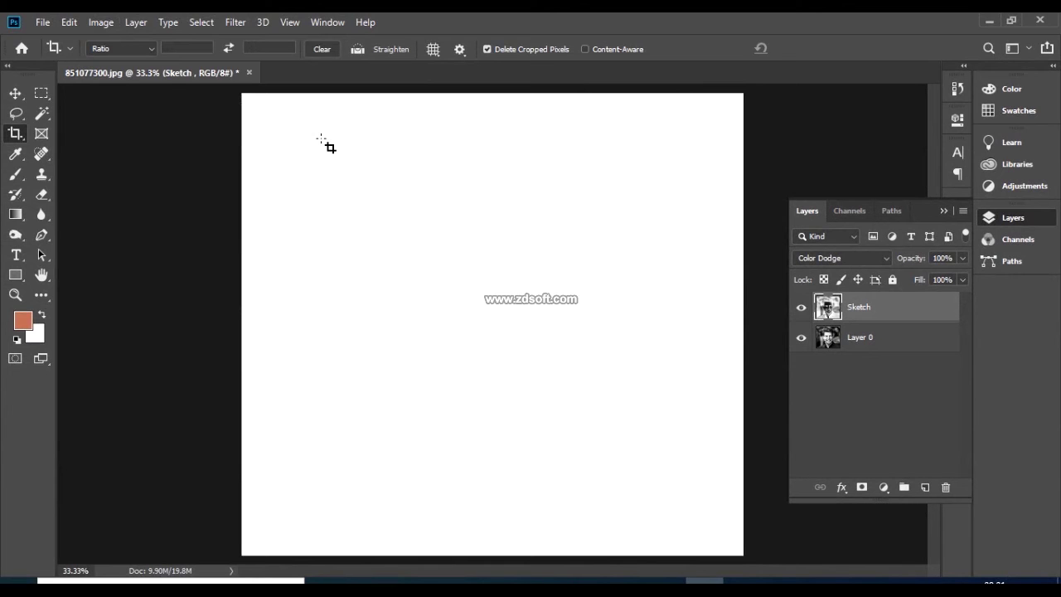
{"action": "left_click", "coordinate": [801, 338]}
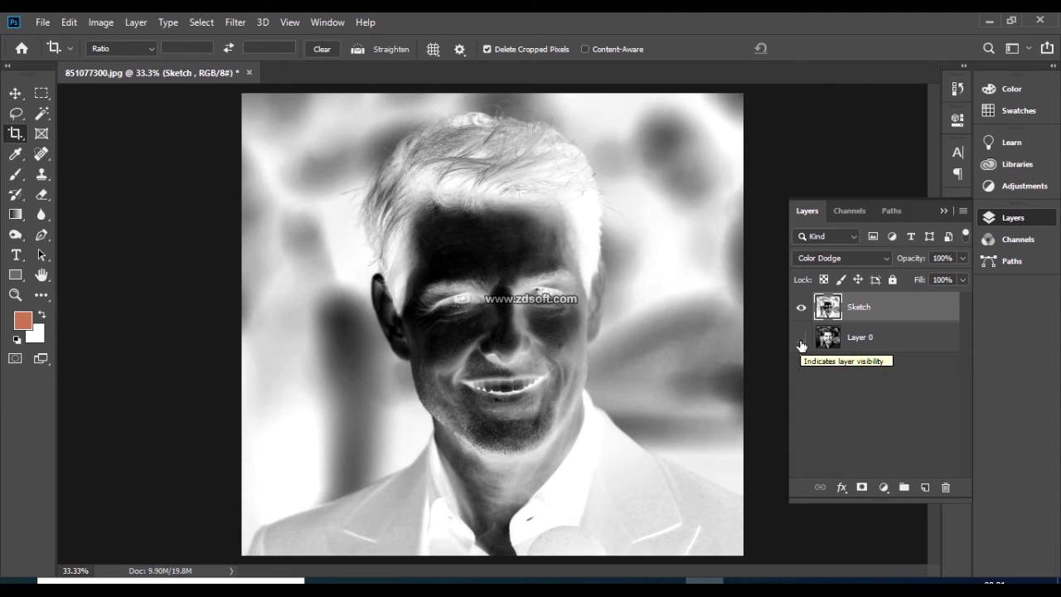
{"action": "left_click", "coordinate": [800, 338]}
Apply a Gaussian Blur with a radius of about 11.1 pixels to the Sketch layer.
{"action": "left_click", "coordinate": [236, 22]}
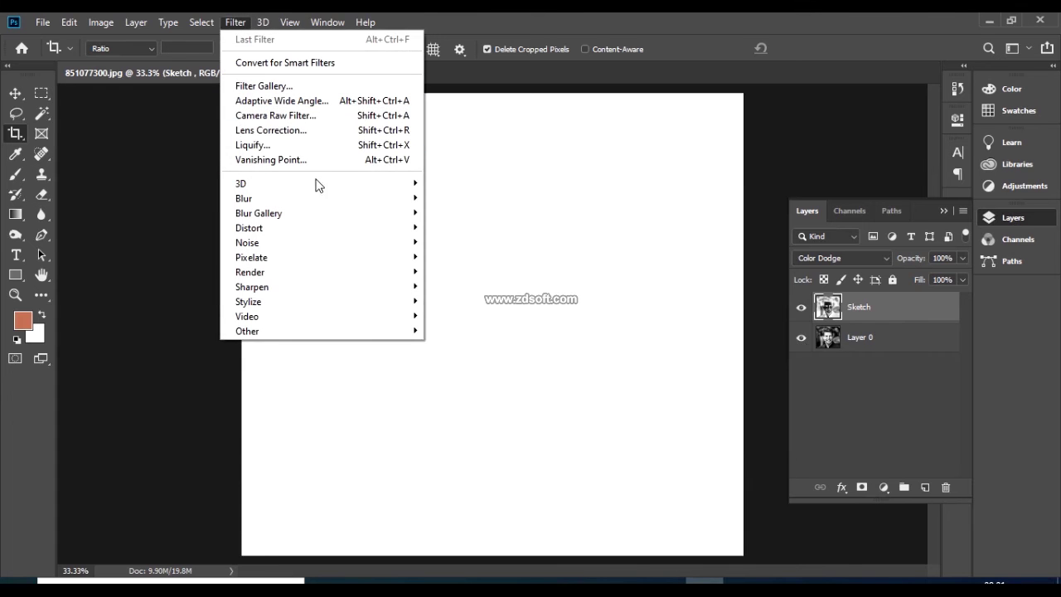
{"action": "mouse_move", "coordinate": [369, 199]}
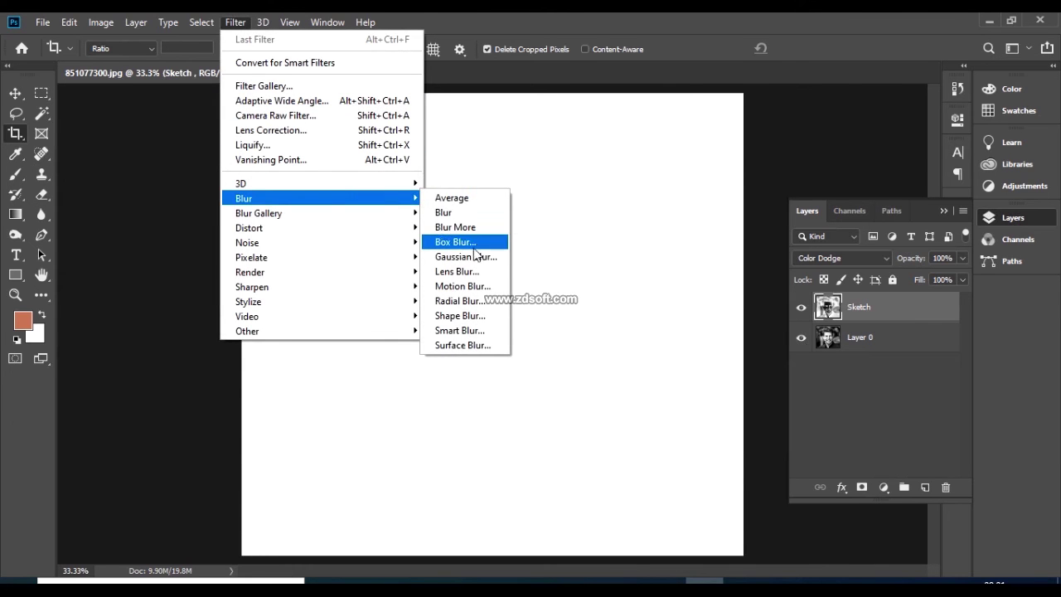
{"action": "left_click", "coordinate": [466, 257]}
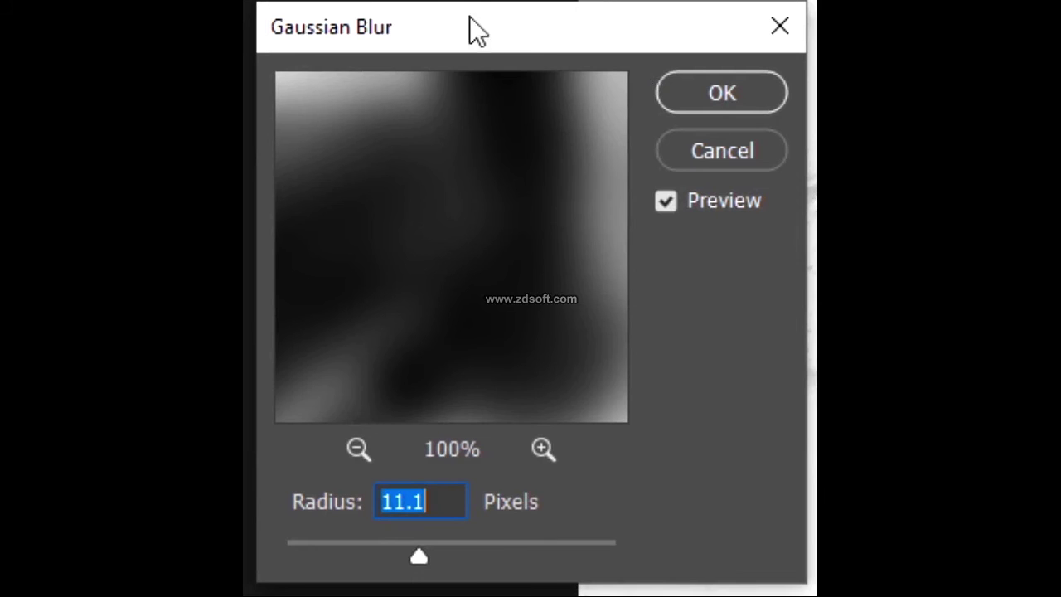
{"action": "mouse_move", "coordinate": [480, 32]}
{"action": "left_mouse_down"}
{"action": "mouse_move", "coordinate": [774, 47]}
{"action": "mouse_move", "coordinate": [492, 24]}
{"action": "mouse_move", "coordinate": [488, 50]}
{"action": "left_mouse_up"}
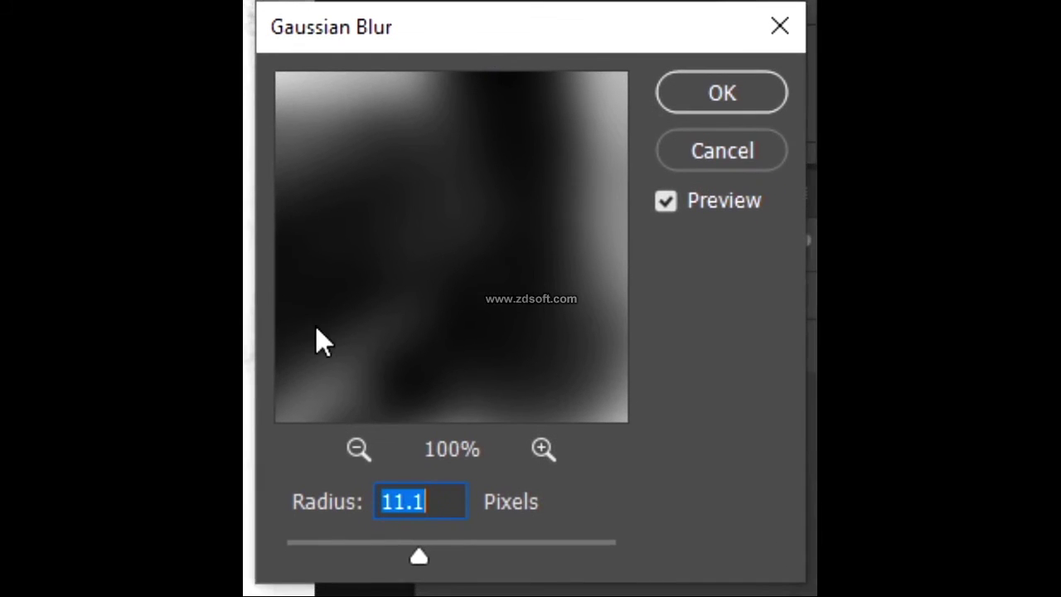
{"action": "mouse_move", "coordinate": [409, 553]}
{"action": "left_mouse_down"}
{"action": "mouse_move", "coordinate": [365, 547]}
{"action": "mouse_move", "coordinate": [465, 566]}
{"action": "mouse_move", "coordinate": [404, 546]}
{"action": "mouse_move", "coordinate": [419, 553]}
{"action": "left_mouse_up"}
{"action": "left_click", "coordinate": [740, 99]}
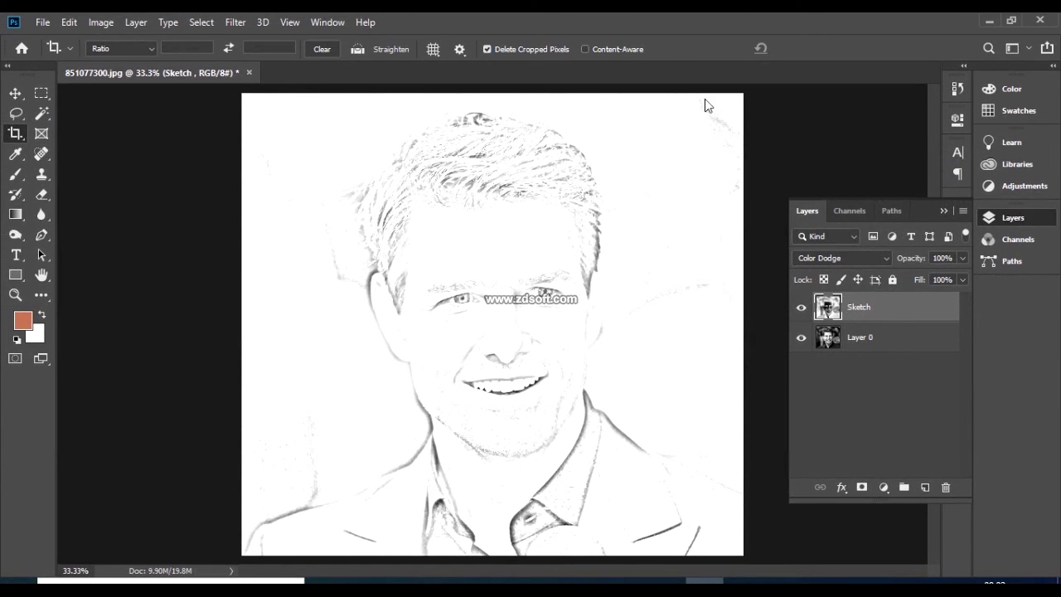
Adjust the Sketch layer's Levels to input values of 19 for shadows, 0.97 for midtones and 251 for highlights.
{"action": "left_click", "coordinate": [102, 23]}
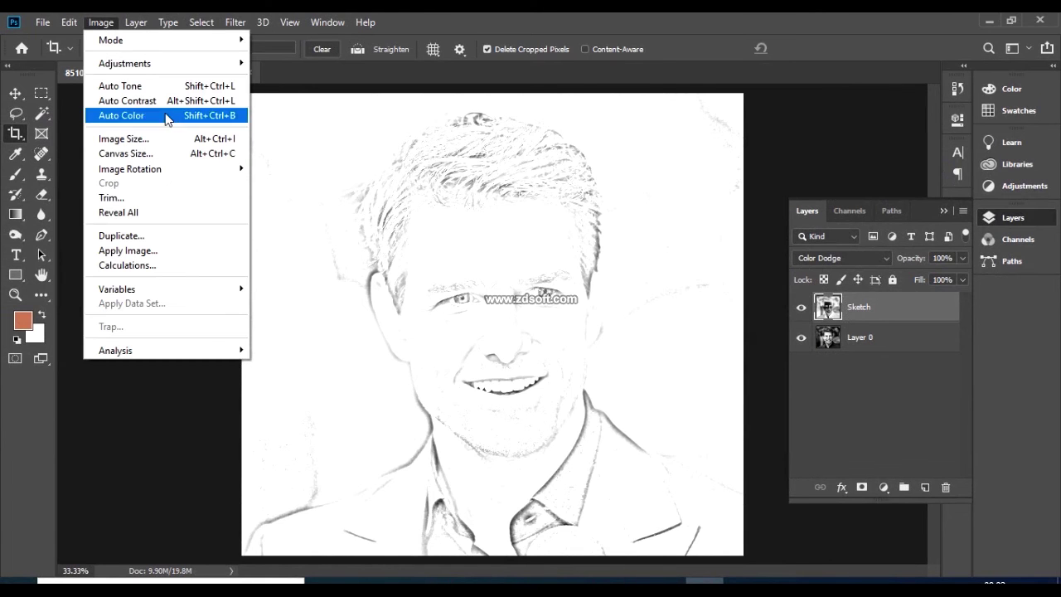
{"action": "mouse_move", "coordinate": [232, 63]}
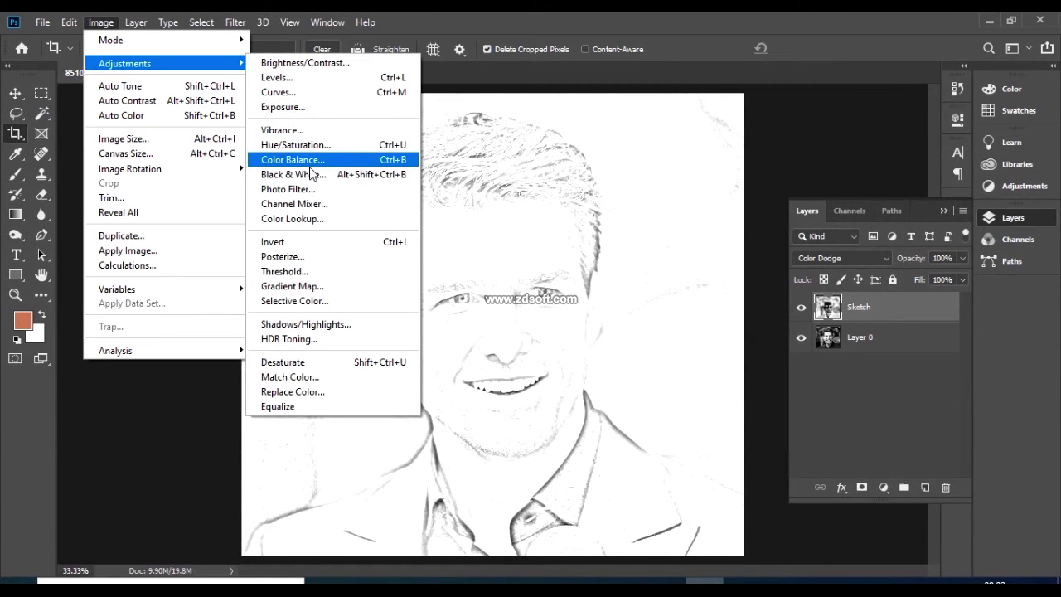
{"action": "left_click", "coordinate": [276, 77]}
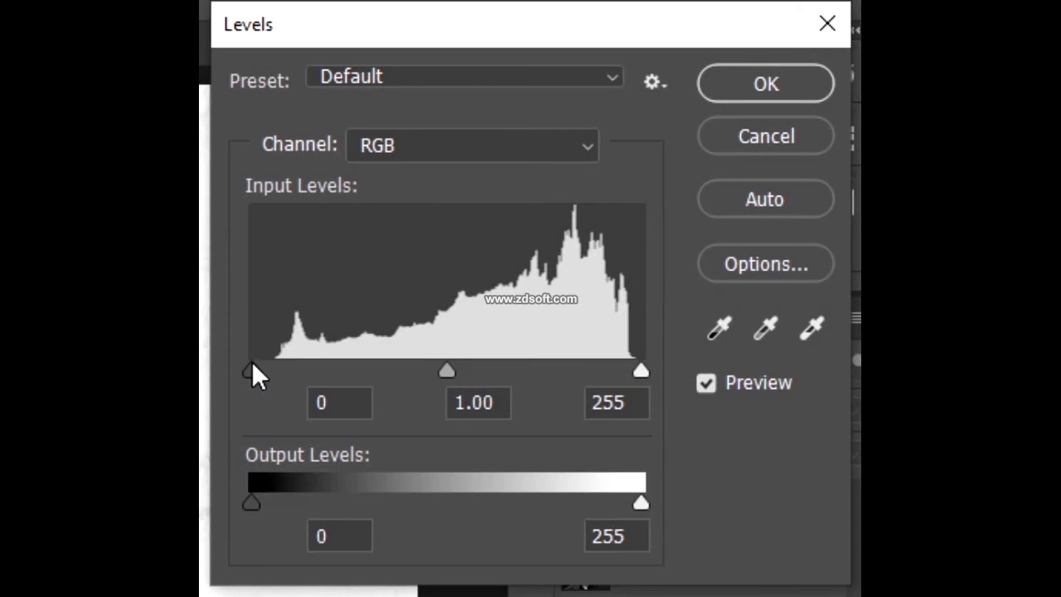
{"action": "left_click_drag", "start_coordinate": [252, 363], "coordinate": [281, 371]}
{"action": "mouse_move", "coordinate": [632, 369]}
{"action": "left_mouse_down"}
{"action": "mouse_move", "coordinate": [582, 370]}
{"action": "mouse_move", "coordinate": [634, 367]}
{"action": "left_mouse_up"}
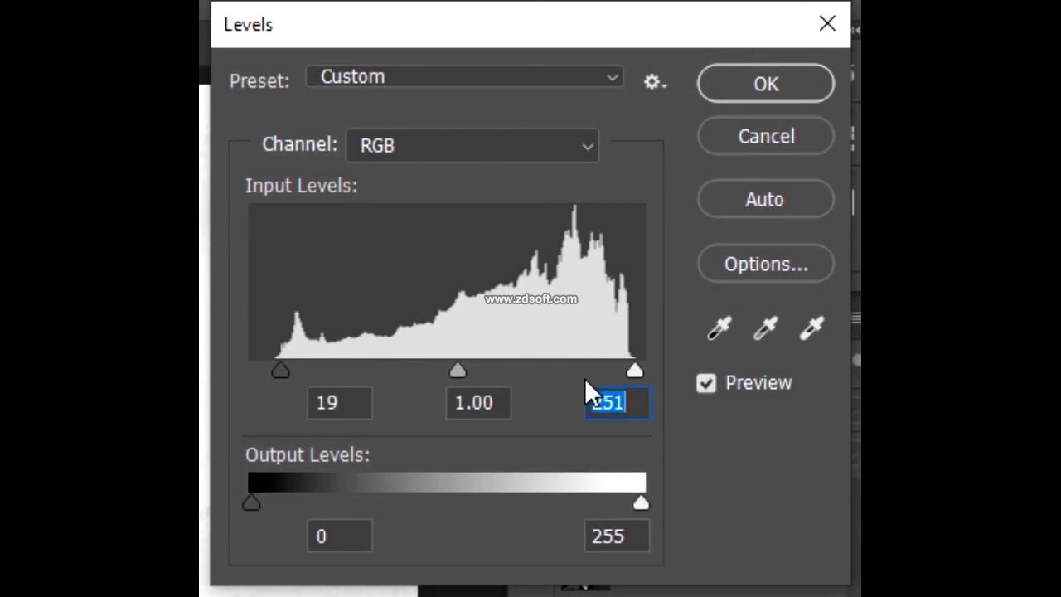
{"action": "mouse_move", "coordinate": [460, 370]}
{"action": "left_mouse_down"}
{"action": "mouse_move", "coordinate": [419, 370]}
{"action": "mouse_move", "coordinate": [480, 378]}
{"action": "mouse_move", "coordinate": [461, 377]}
{"action": "left_mouse_up"}
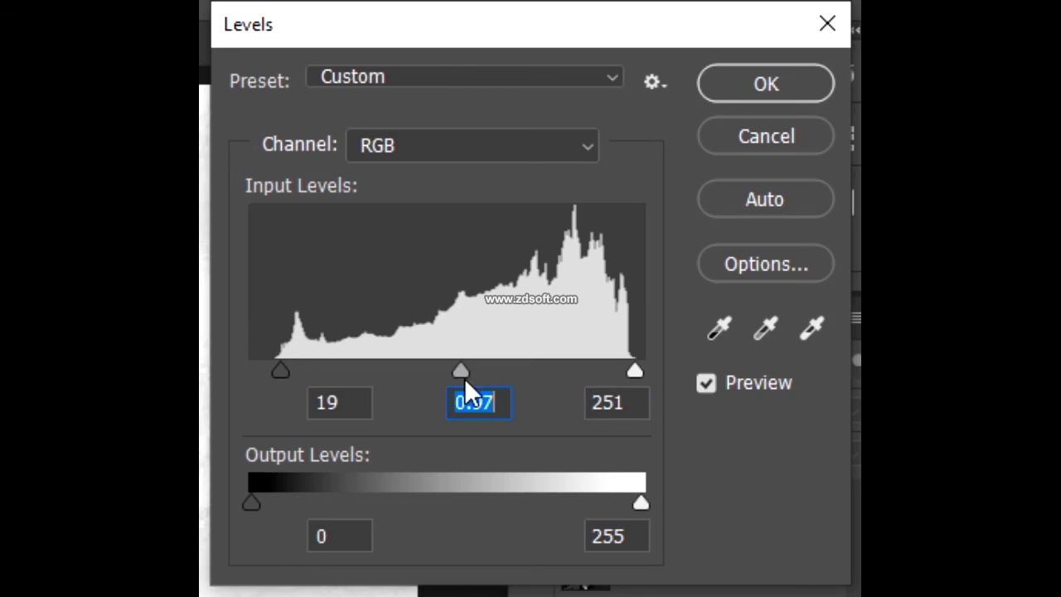
{"action": "left_click", "coordinate": [801, 83]}
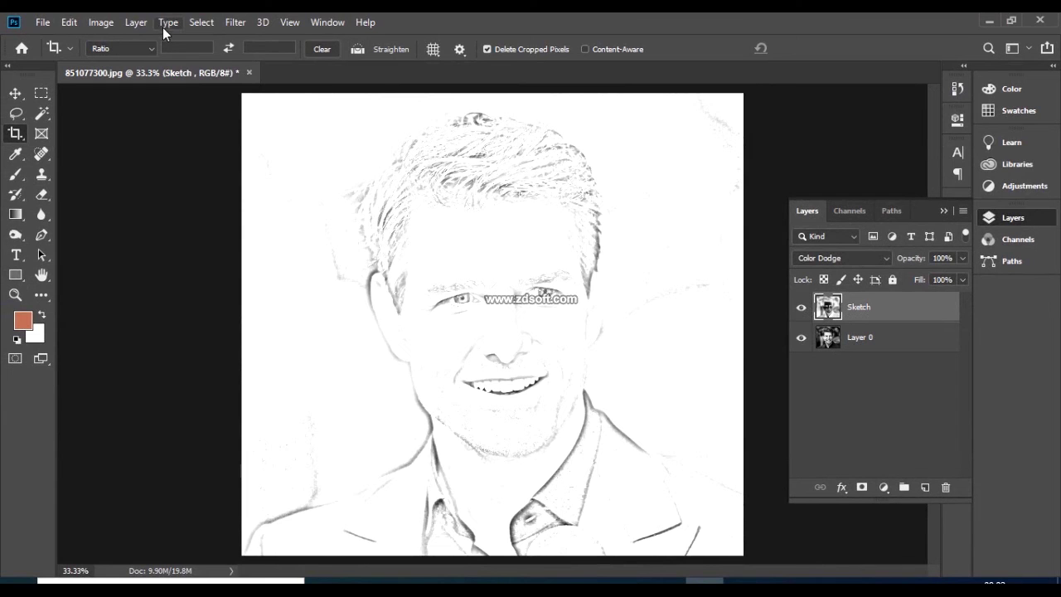
Merge the Sketch layer and Layer 0 into a single layer.
{"action": "left_click", "coordinate": [138, 23]}
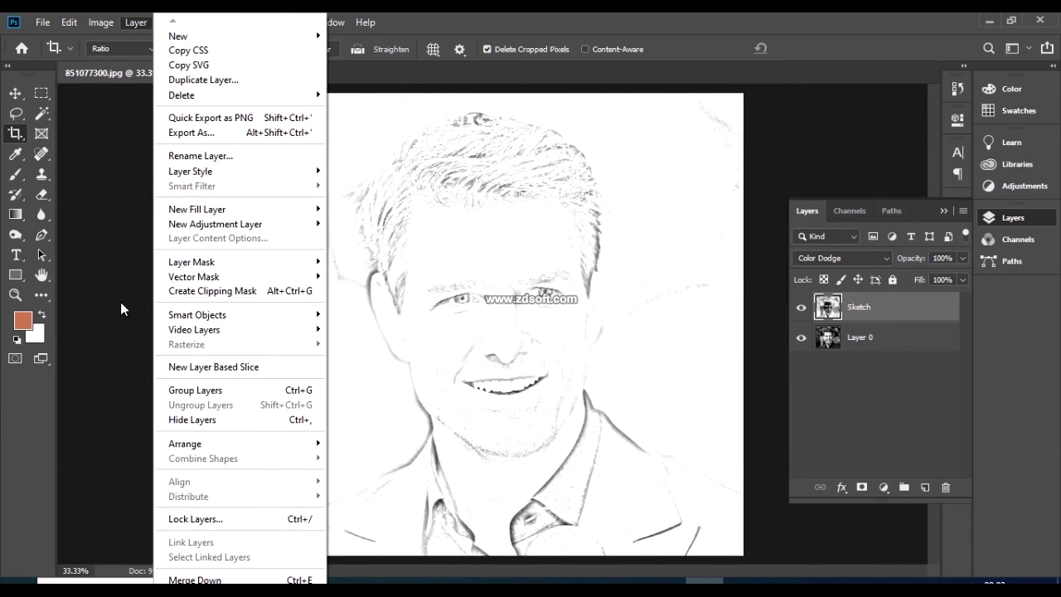
{"action": "left_click", "coordinate": [142, 262]}
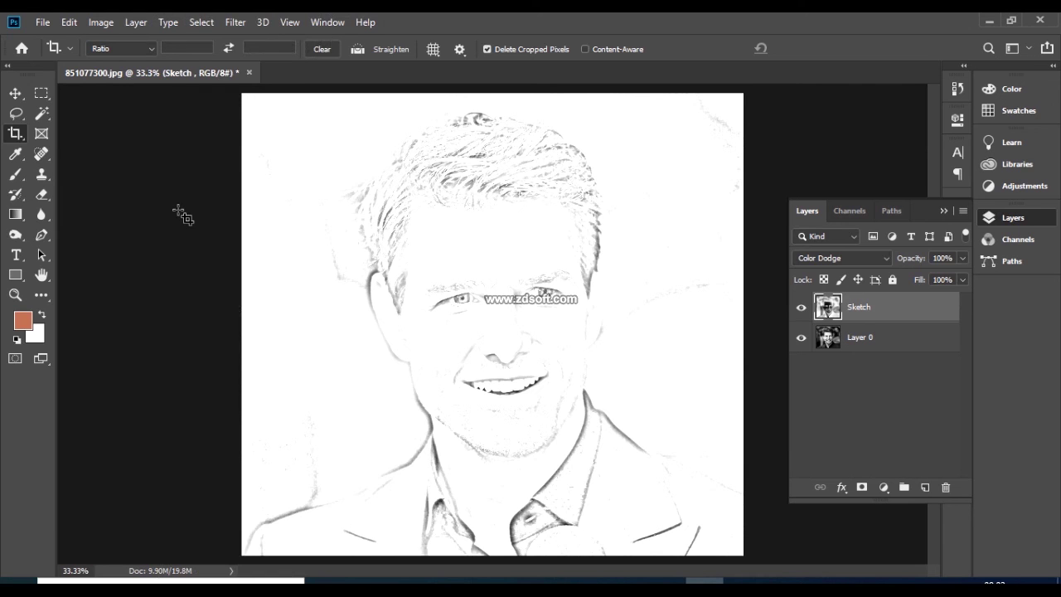
{"action": "key", "text": "ctrl"}
{"action": "key", "text": "ctrl+shift+e"}
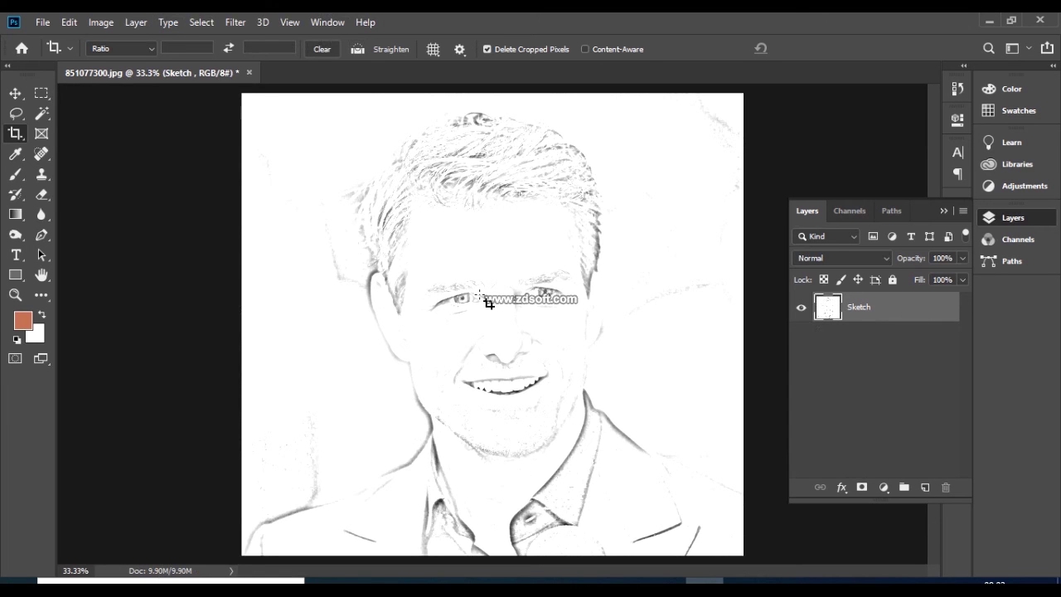
Save the sketch to the Desktop in JPEG format with the file name "Sketch Tom cruise".
{"action": "key", "text": "ctrl"}
{"action": "key", "text": "ctrl+shift+s"}
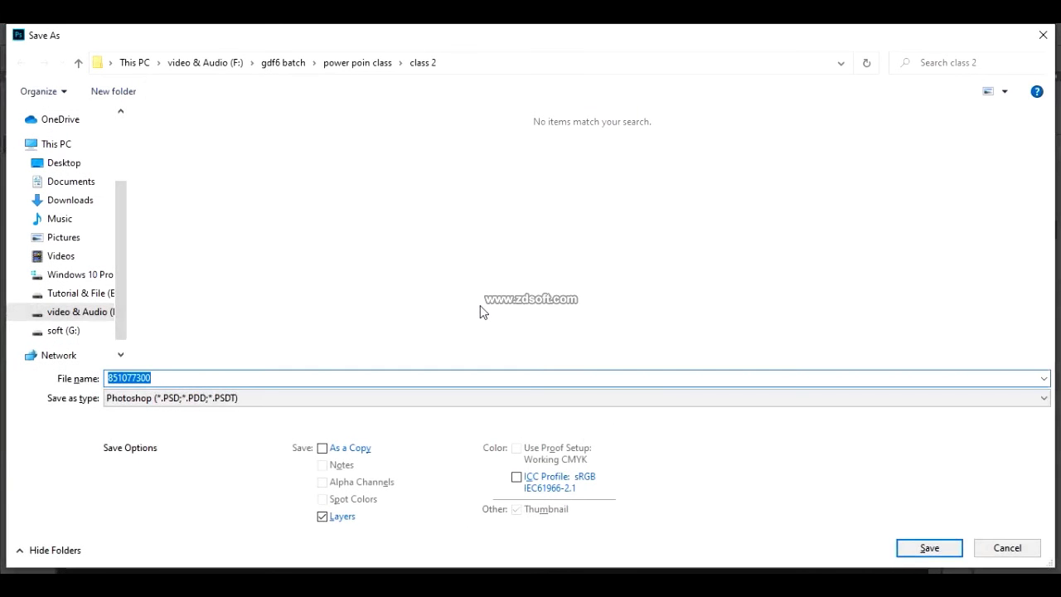
{"action": "left_click", "coordinate": [180, 402]}
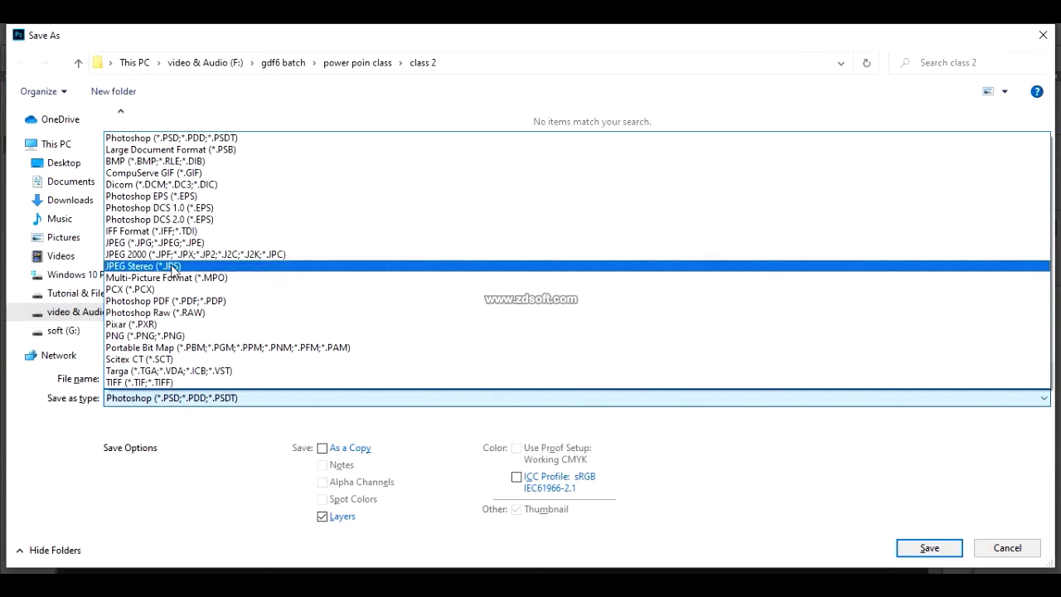
{"action": "left_click", "coordinate": [170, 243]}
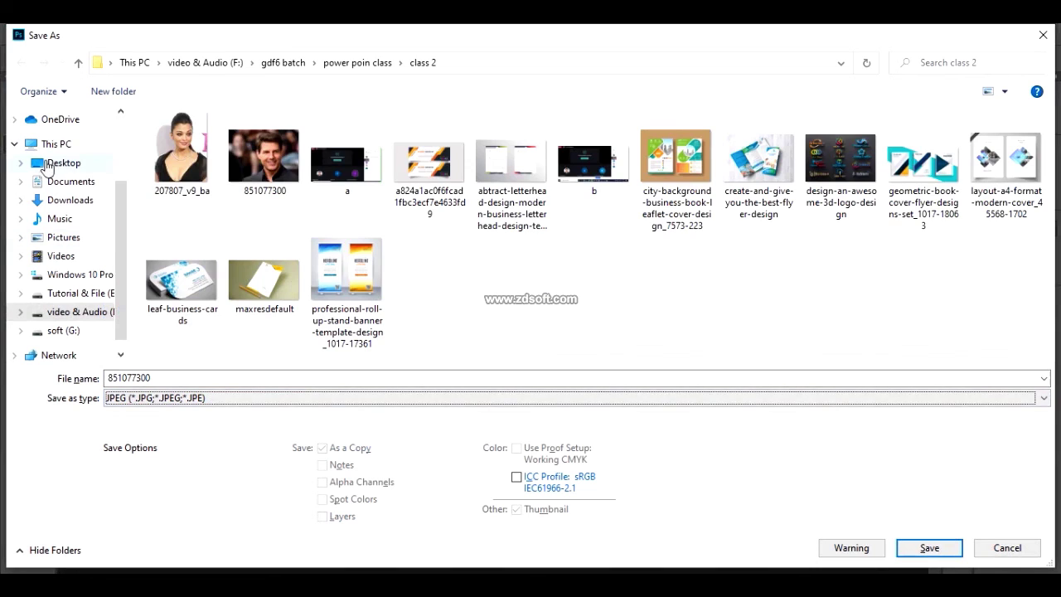
{"action": "left_click", "coordinate": [63, 163]}
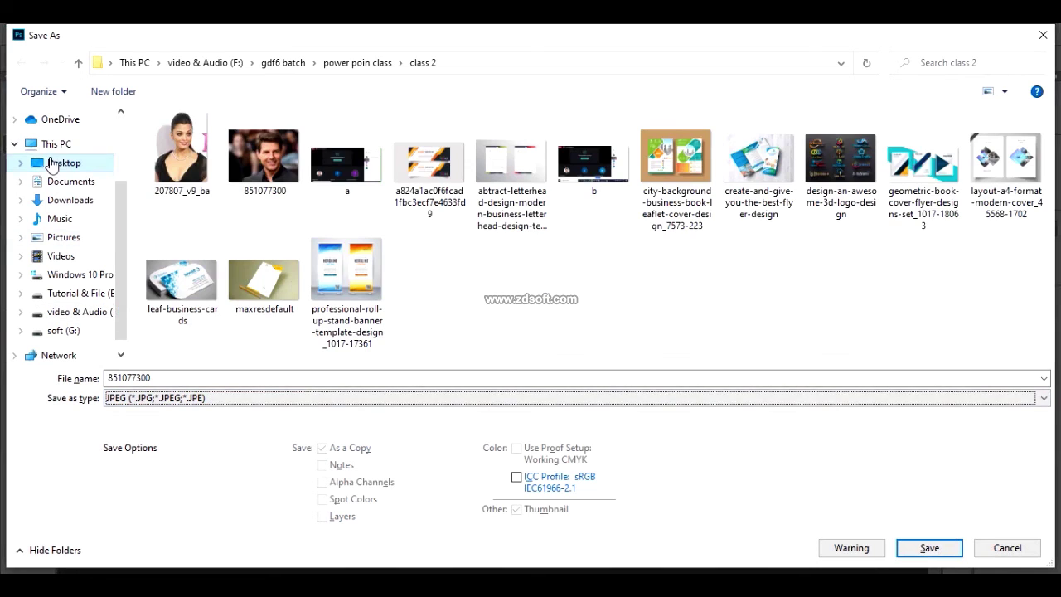
{"action": "double_click", "coordinate": [298, 377]}
{"action": "type", "text": "Sketch Tom cruise"}
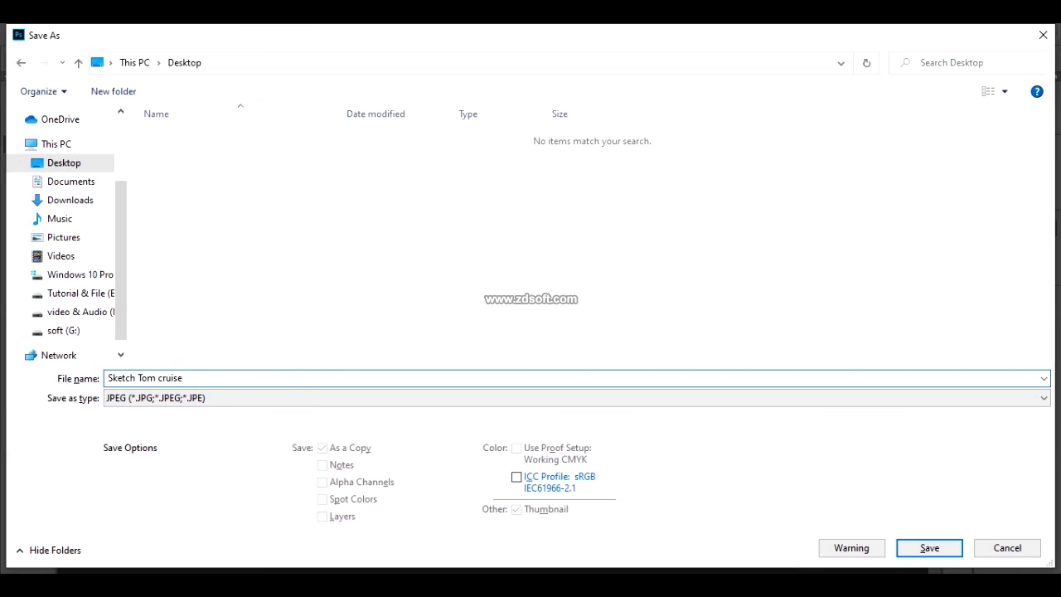
{"action": "left_click", "coordinate": [283, 378]}
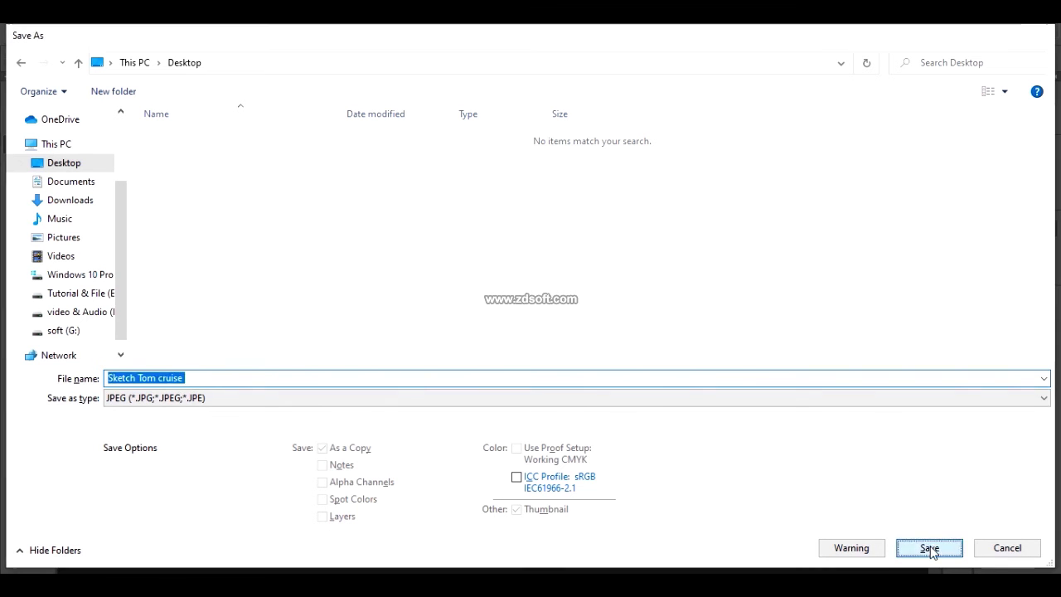
{"action": "left_click", "coordinate": [929, 548]}
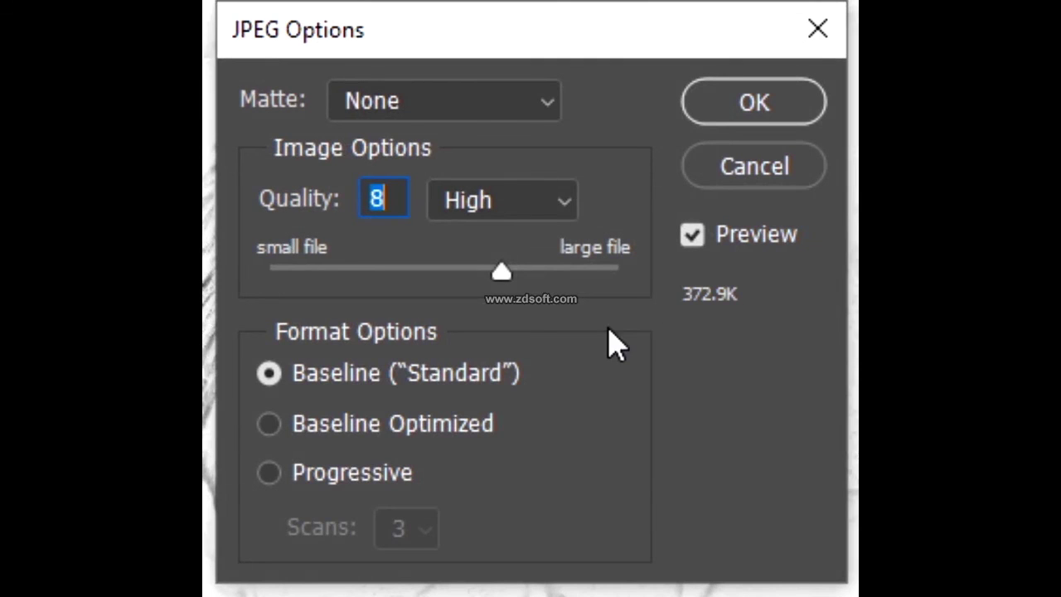
Raise the JPEG quality to Maximum, keep the matte at None and the Baseline ("Standard") format, and complete the save.
{"action": "left_click", "coordinate": [512, 108]}
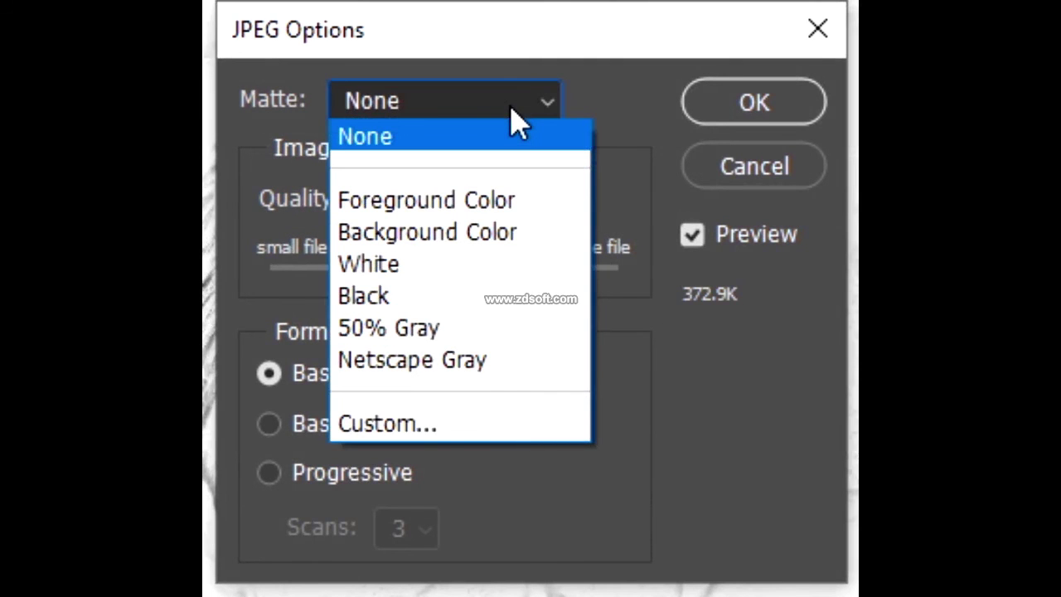
{"action": "left_click", "coordinate": [469, 106]}
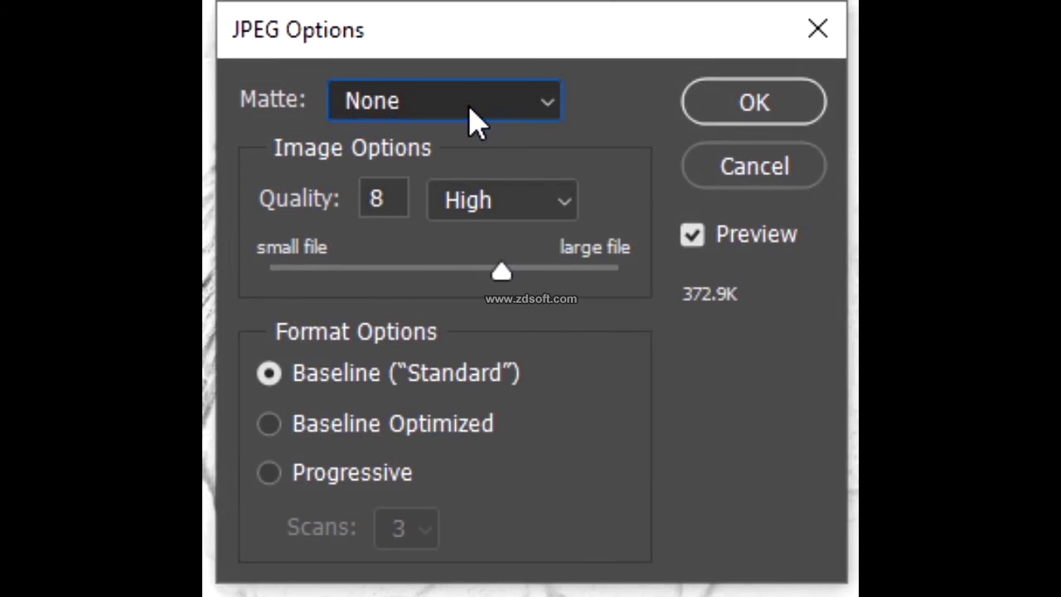
{"action": "left_click_drag", "start_coordinate": [501, 273], "coordinate": [663, 304]}
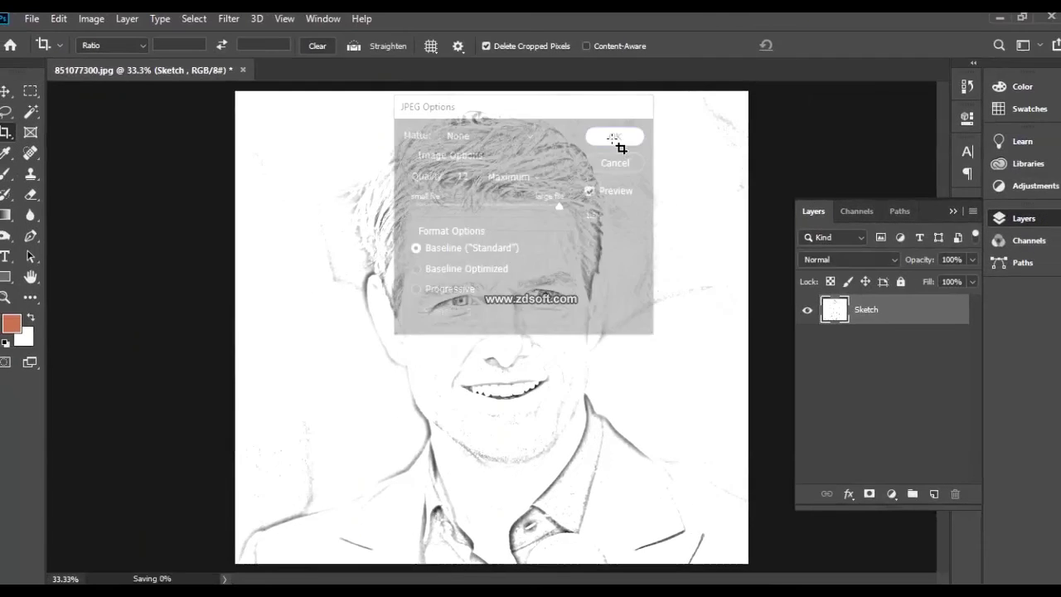
{"action": "left_click", "coordinate": [746, 116]}
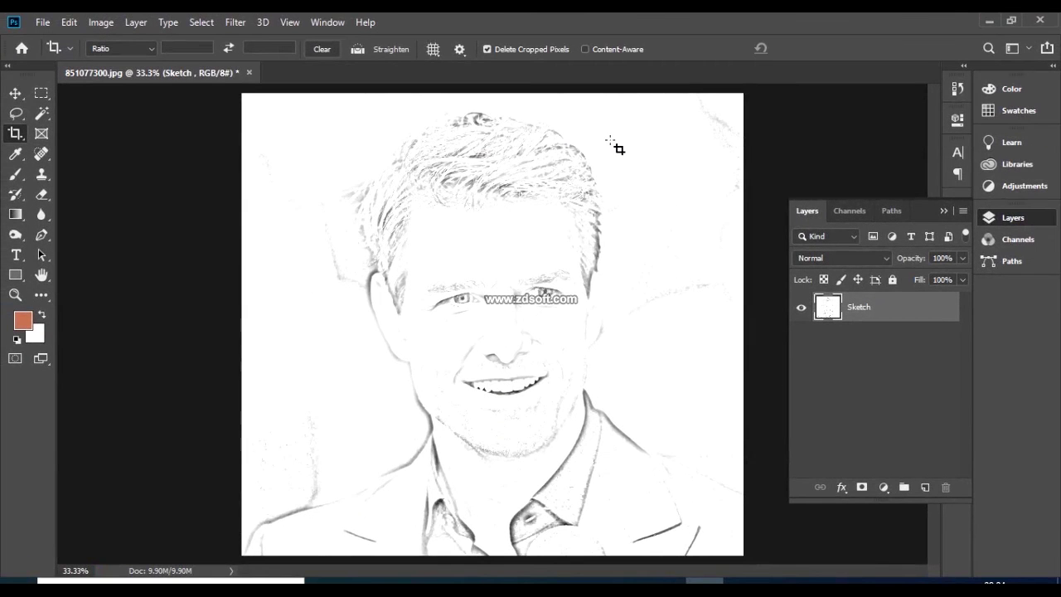
Minimise the Photoshop and browser windows and open the saved "Sketch Tom cruise" image from the Windows desktop.
{"action": "left_click", "coordinate": [989, 21]}
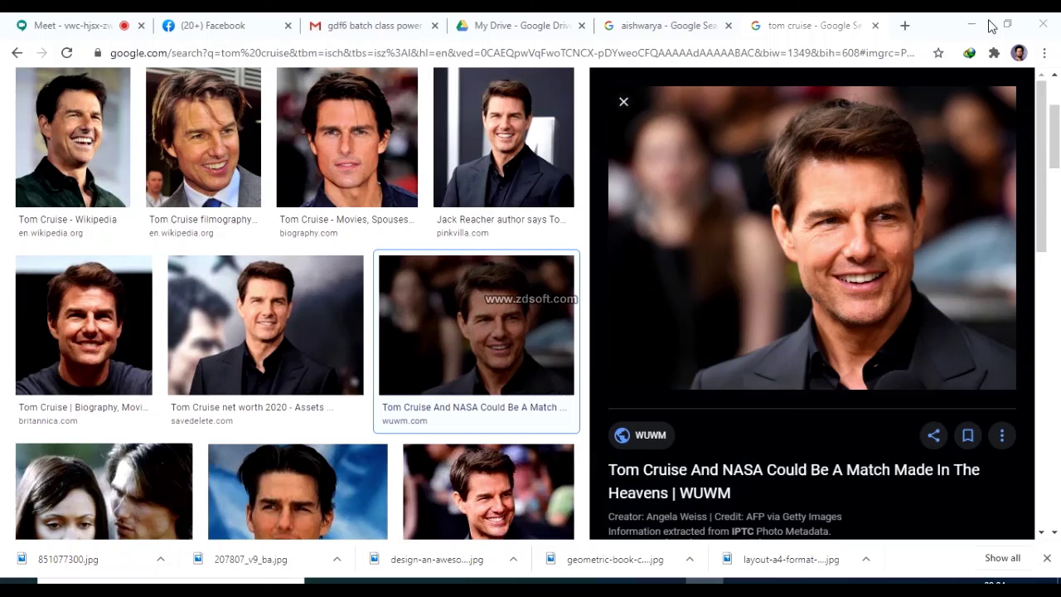
{"action": "left_click", "coordinate": [974, 30]}
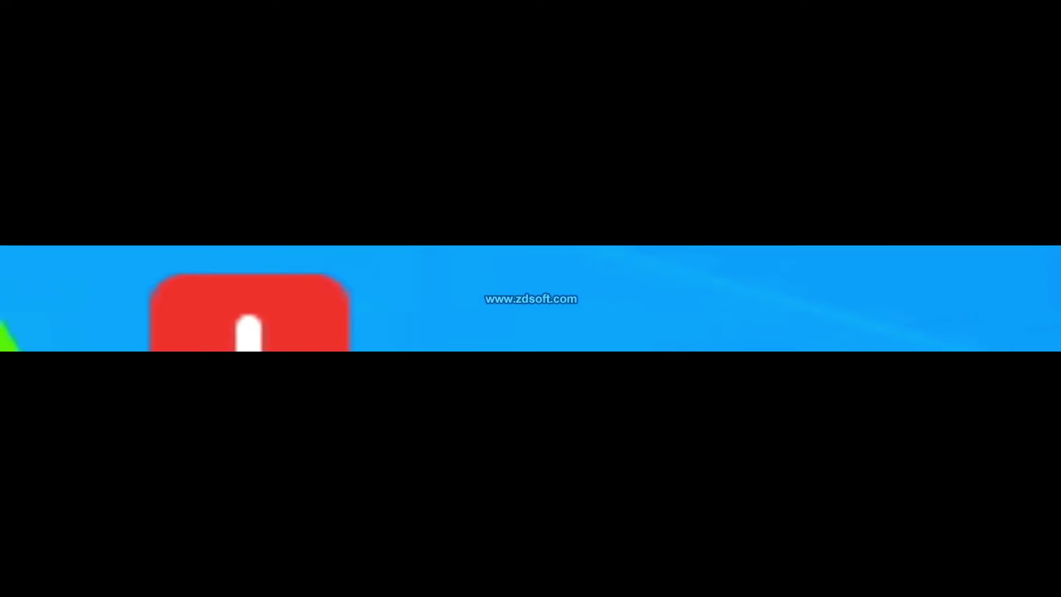
{"action": "double_click", "coordinate": [87, 530]}
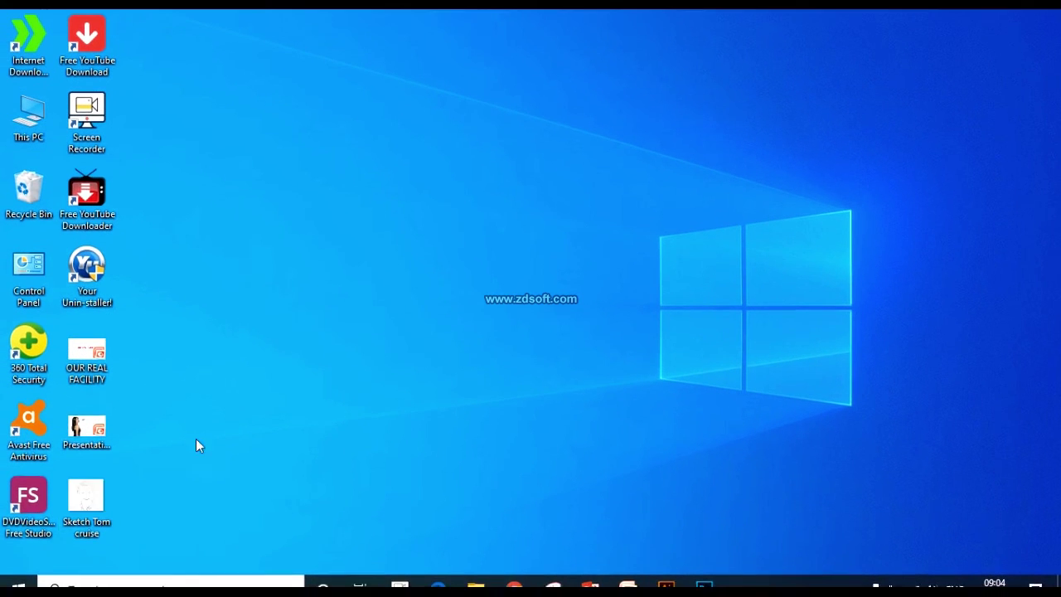